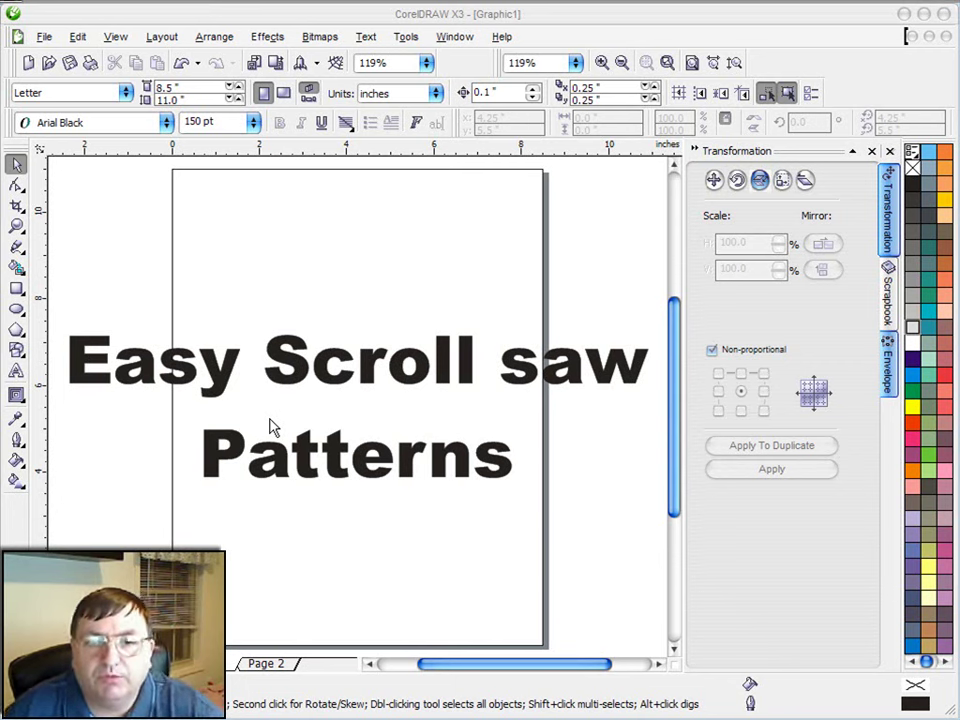
pyautogui.click(285, 664)
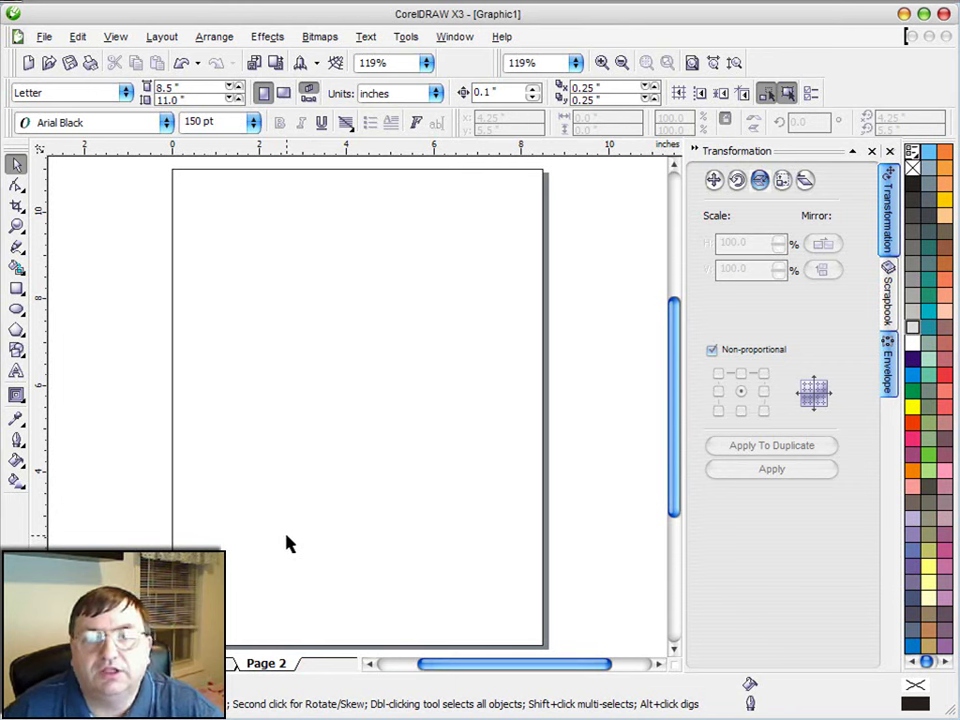
pyautogui.click(456, 37)
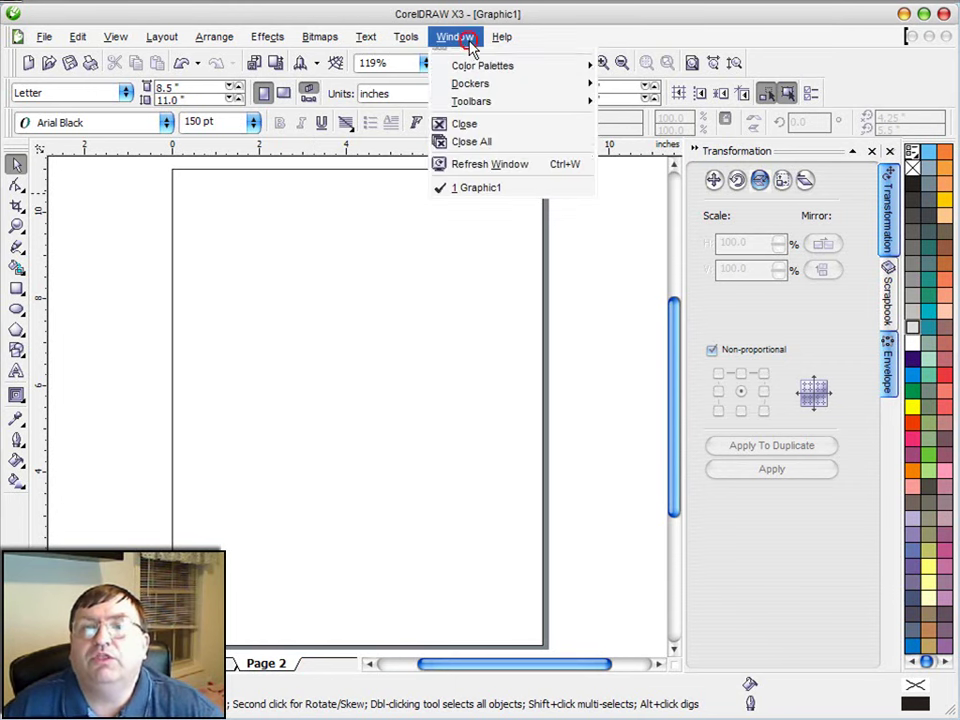
pyautogui.click(105, 378)
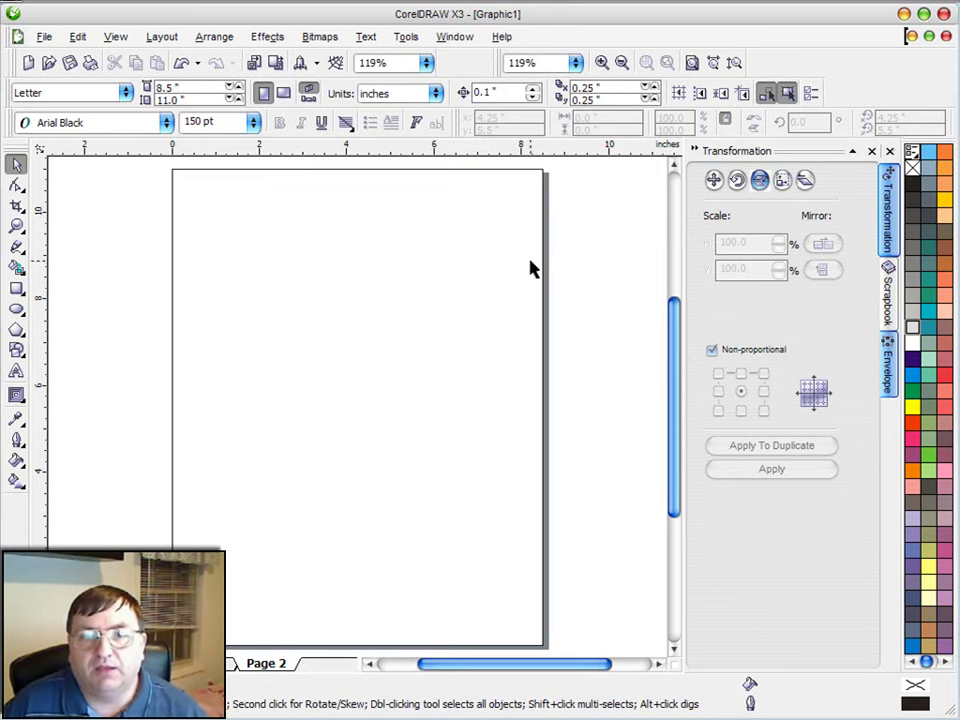
# Step: Browse the Free Patterns folder, preview boxsides.cdr, and open clips.cdr
pyautogui.click(48, 62)
pyautogui.click(300, 444)
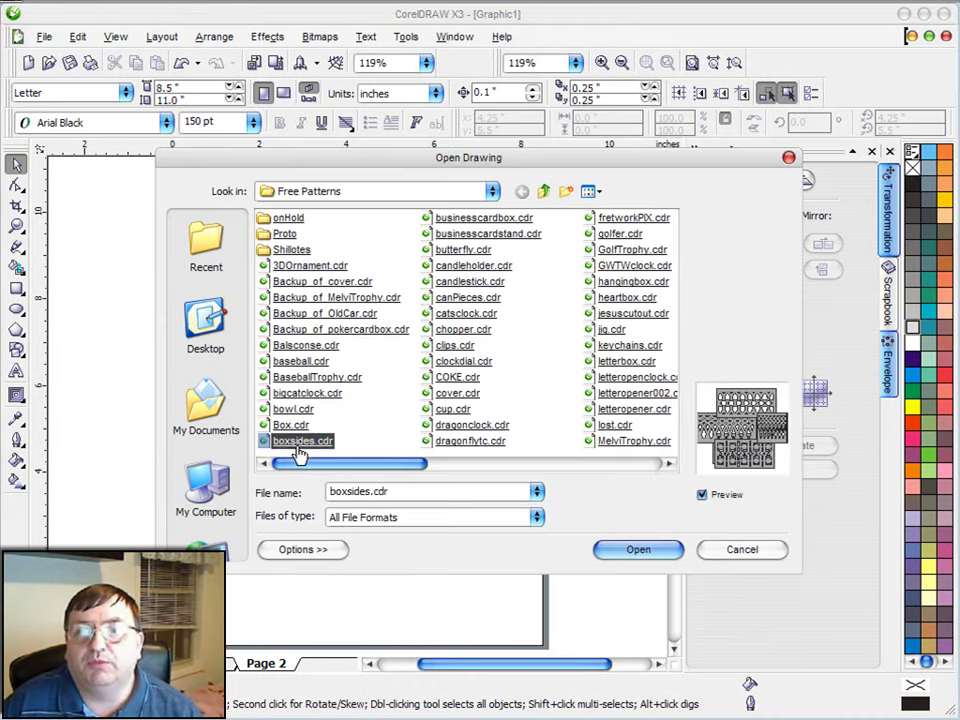
pyautogui.click(453, 348)
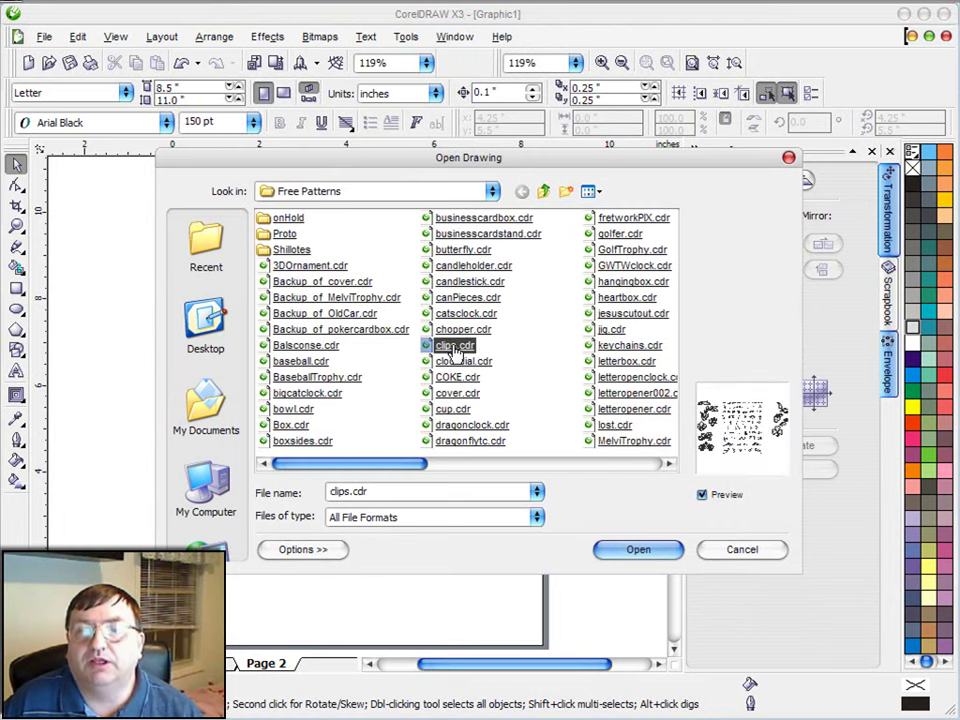
pyautogui.doubleClick(453, 348)
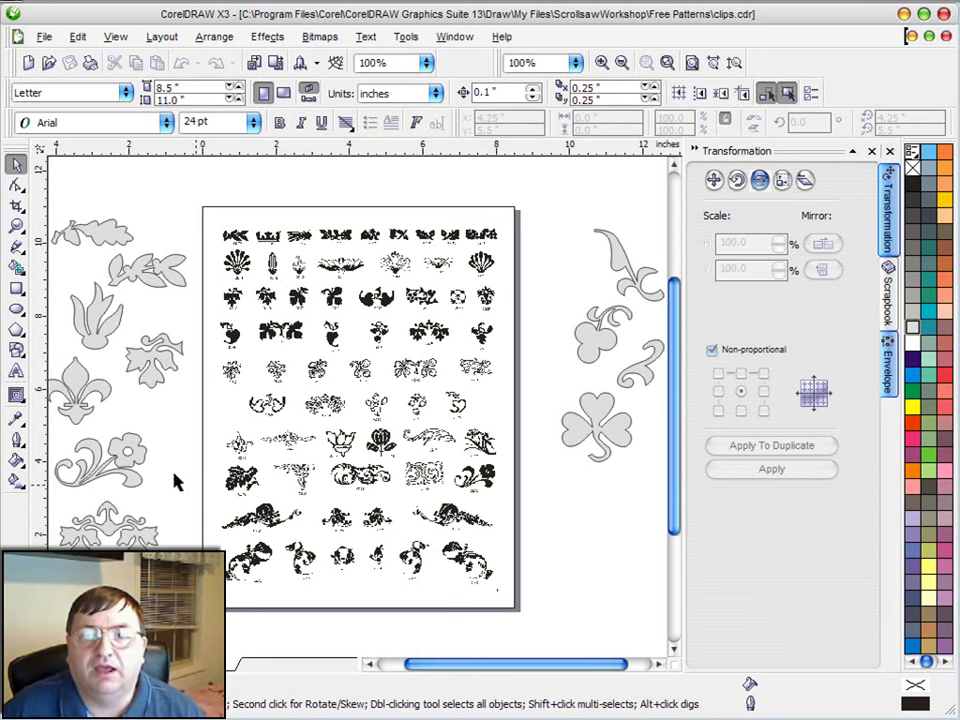
# Step: Drag the gray swirl-flower outline below the clover and nudge it slightly up-left
pyautogui.moveTo(137, 453); pyautogui.dragTo(614, 484)
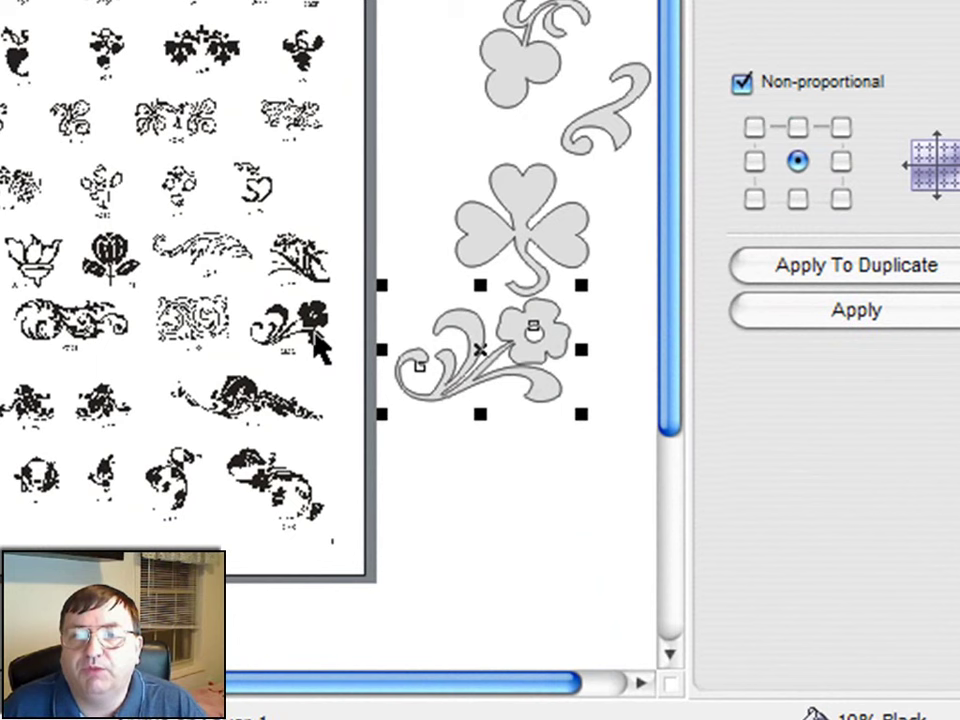
pyautogui.moveTo(480, 364); pyautogui.dragTo(485, 412)
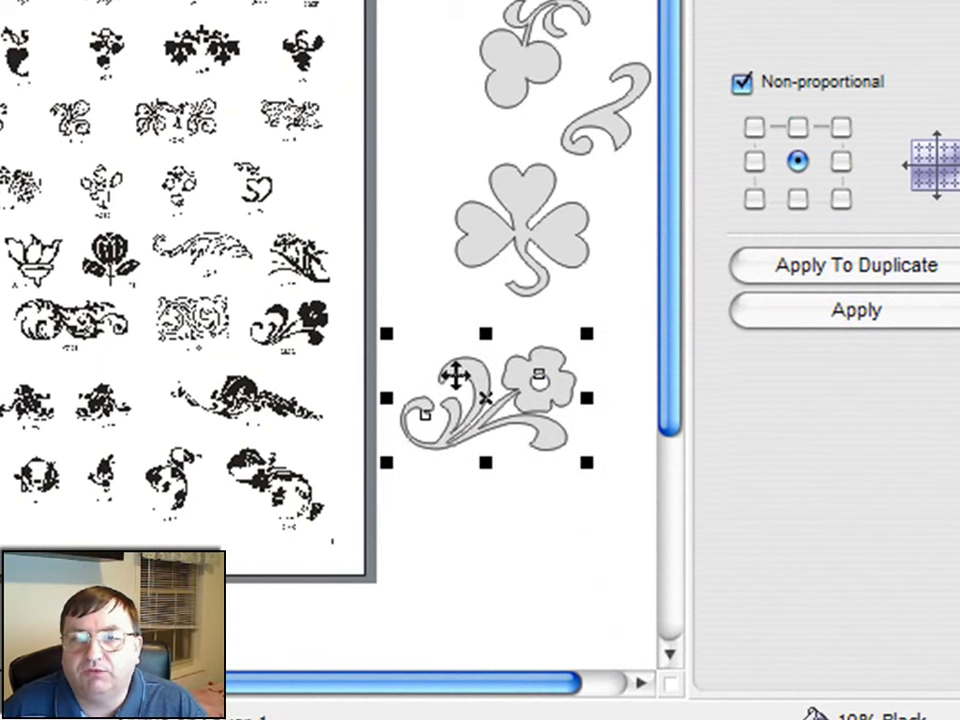
pyautogui.click(406, 309)
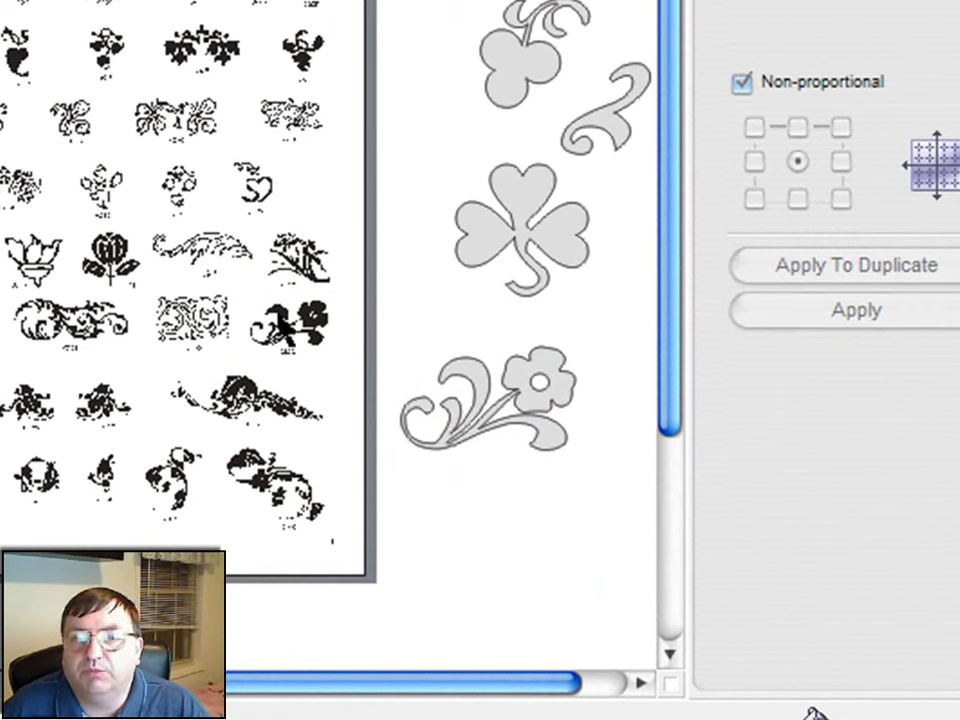
pyautogui.click(523, 382)
pyautogui.moveTo(521, 377); pyautogui.dragTo(508, 365)
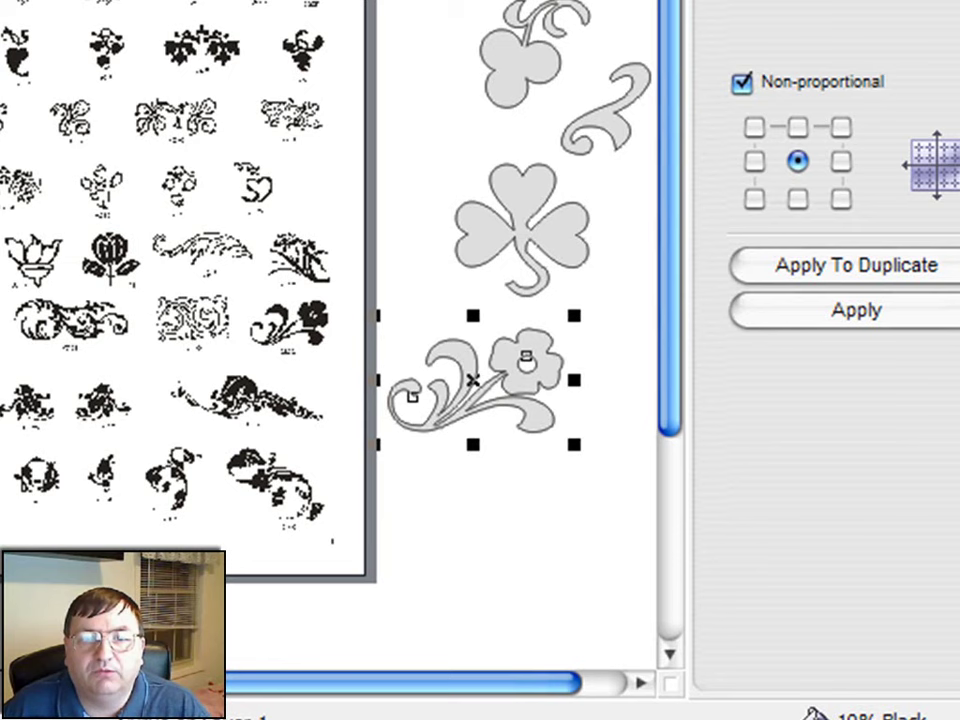
pyautogui.press('Escape')
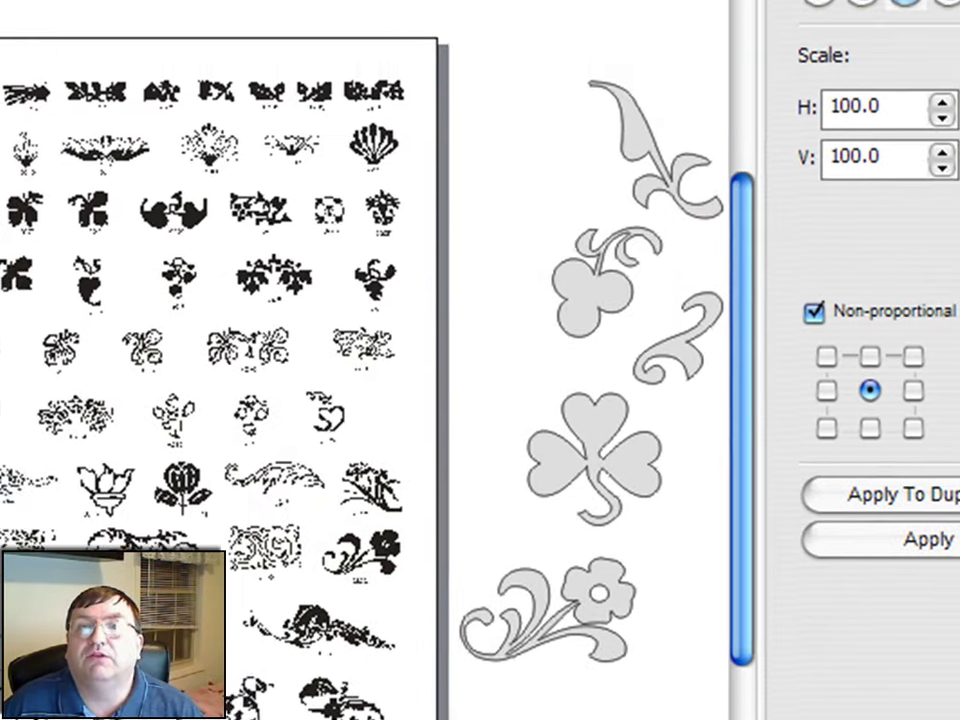
pyautogui.click(420, 20)
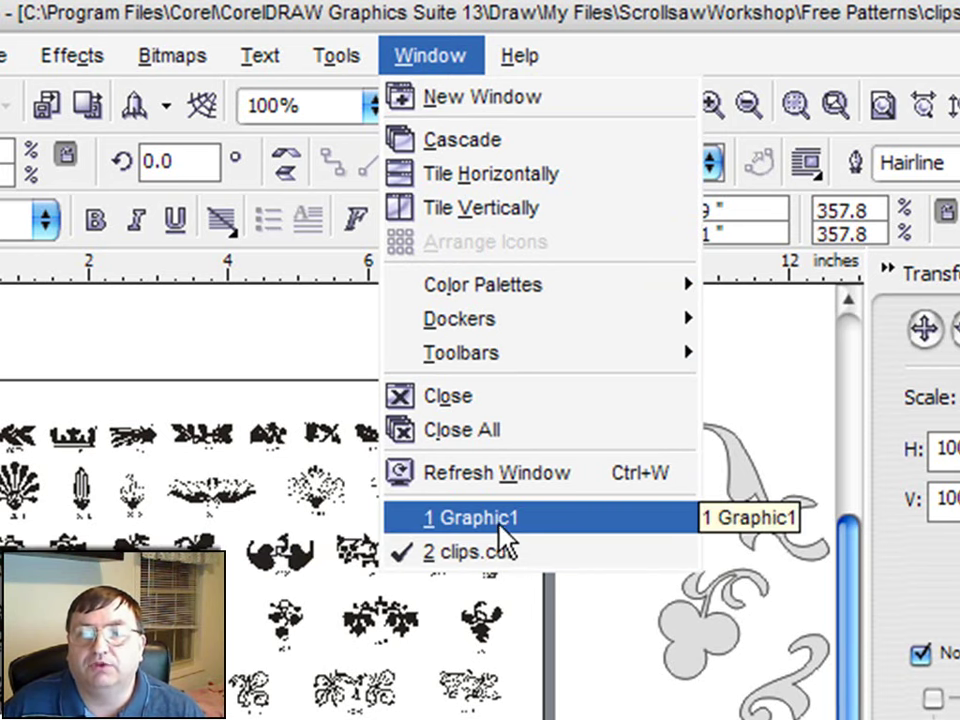
# Step: Switch to Graphic1 and draw a 5.237 by 6.493 inch rectangle on page 2
pyautogui.press('Escape')
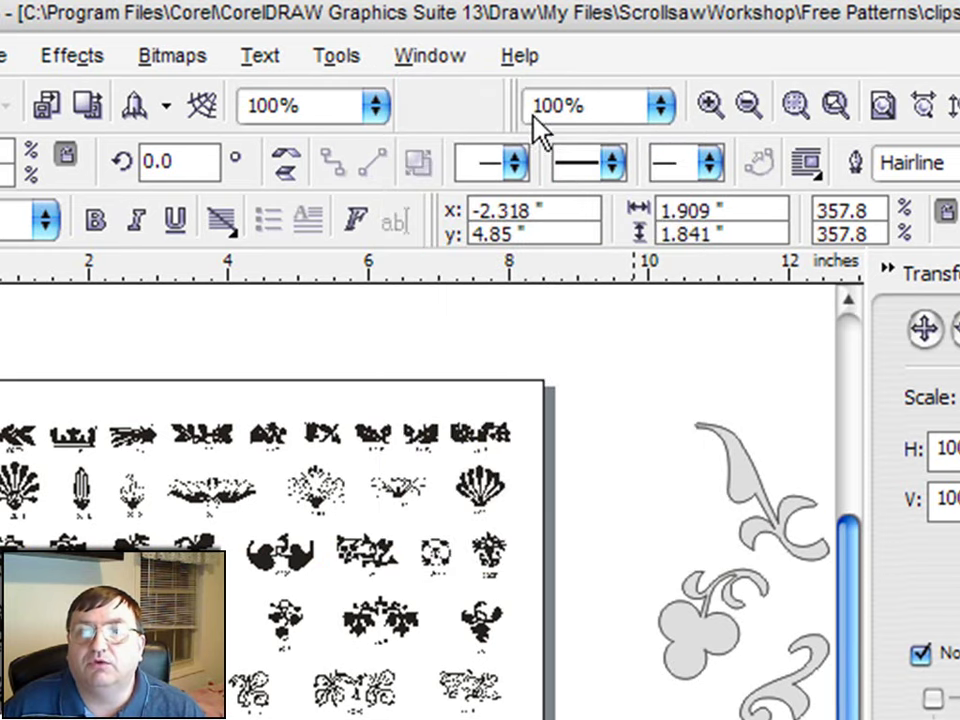
pyautogui.click(430, 55)
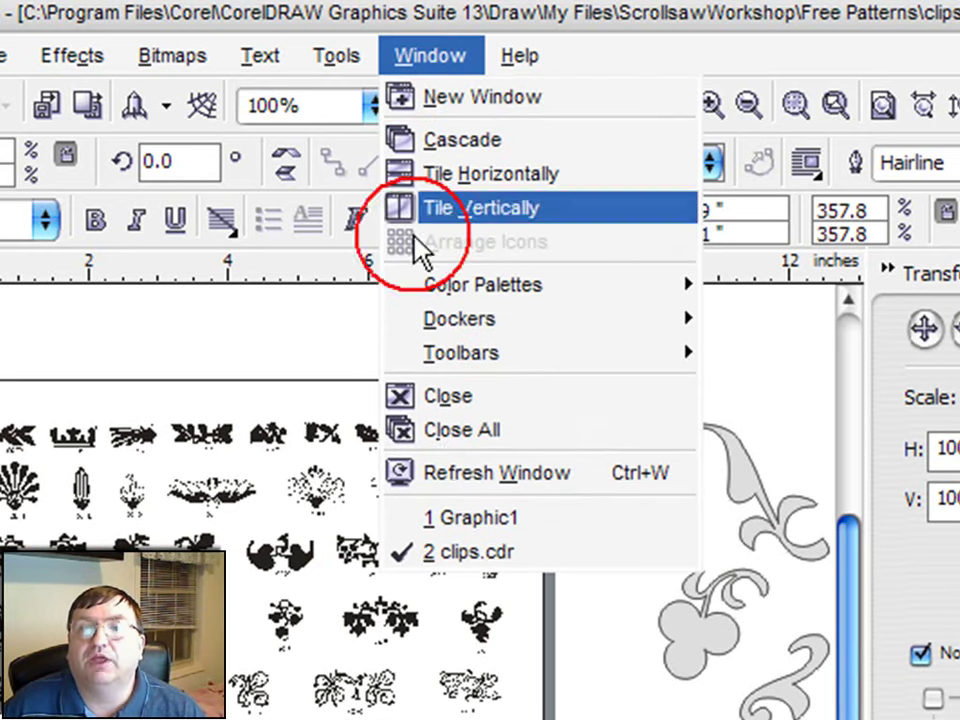
pyautogui.click(453, 518)
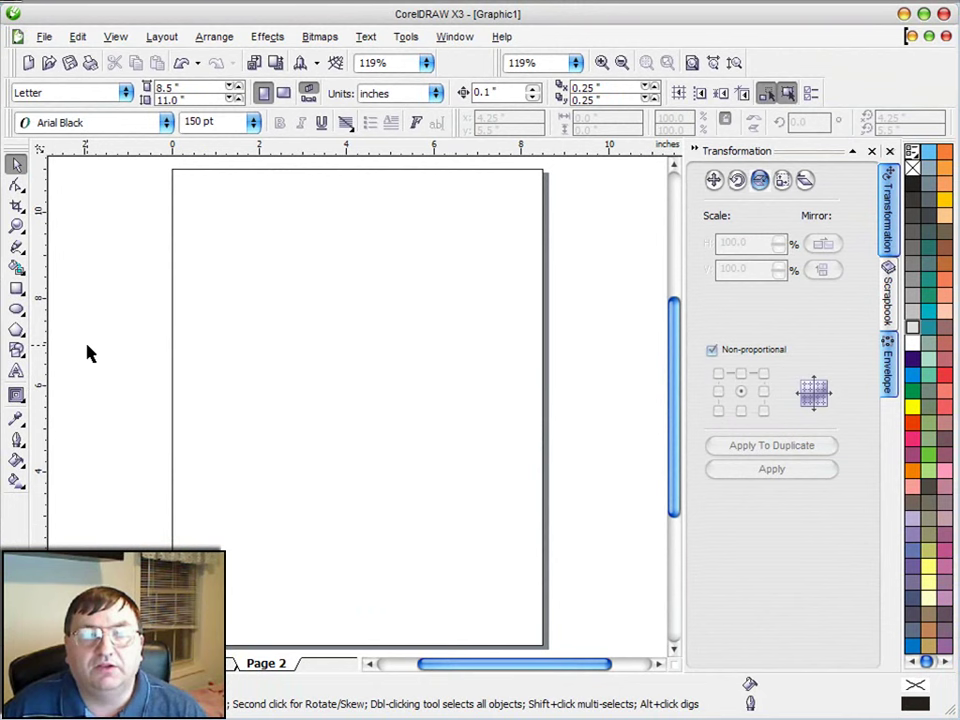
pyautogui.click(16, 289)
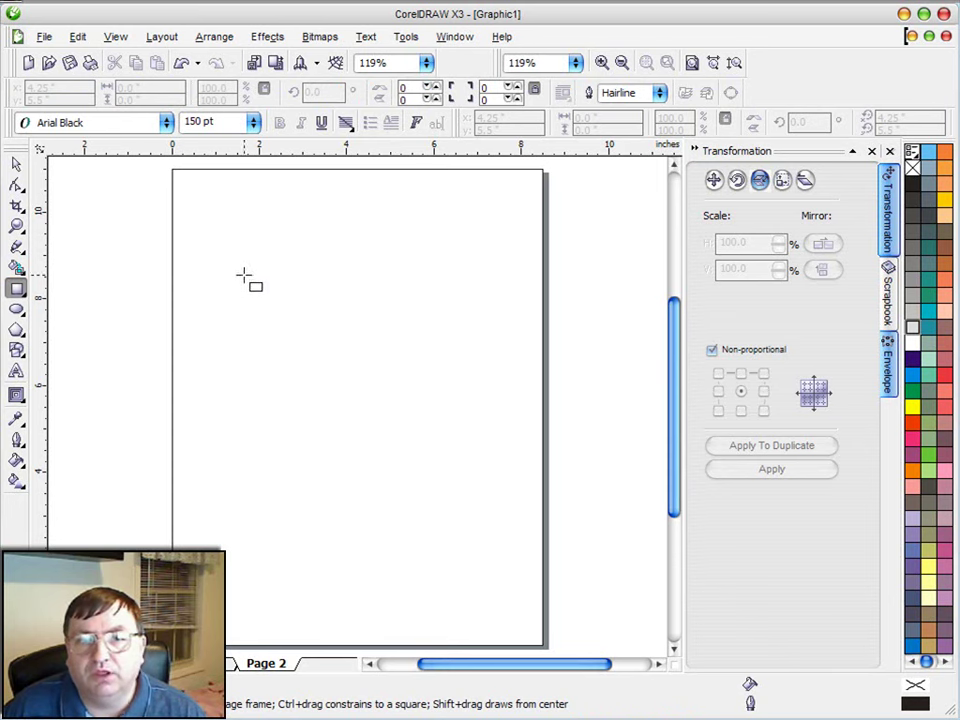
pyautogui.moveTo(246, 279); pyautogui.dragTo(475, 560)
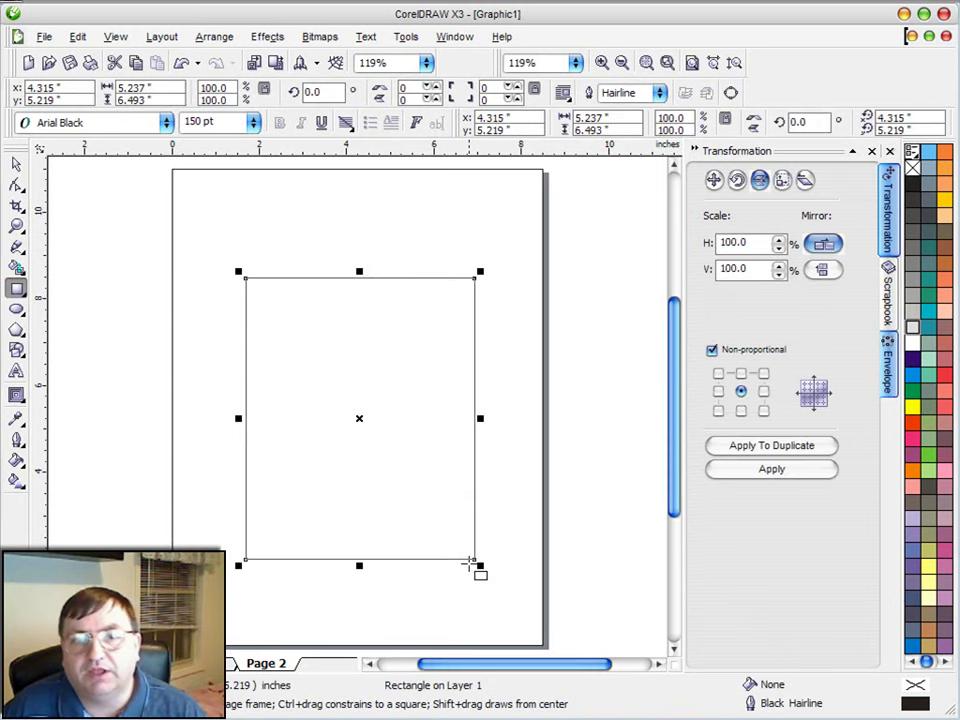
# Step: Add a 0.3-inch inward contour to the rectangle and break the contour group apart
pyautogui.click(17, 398)
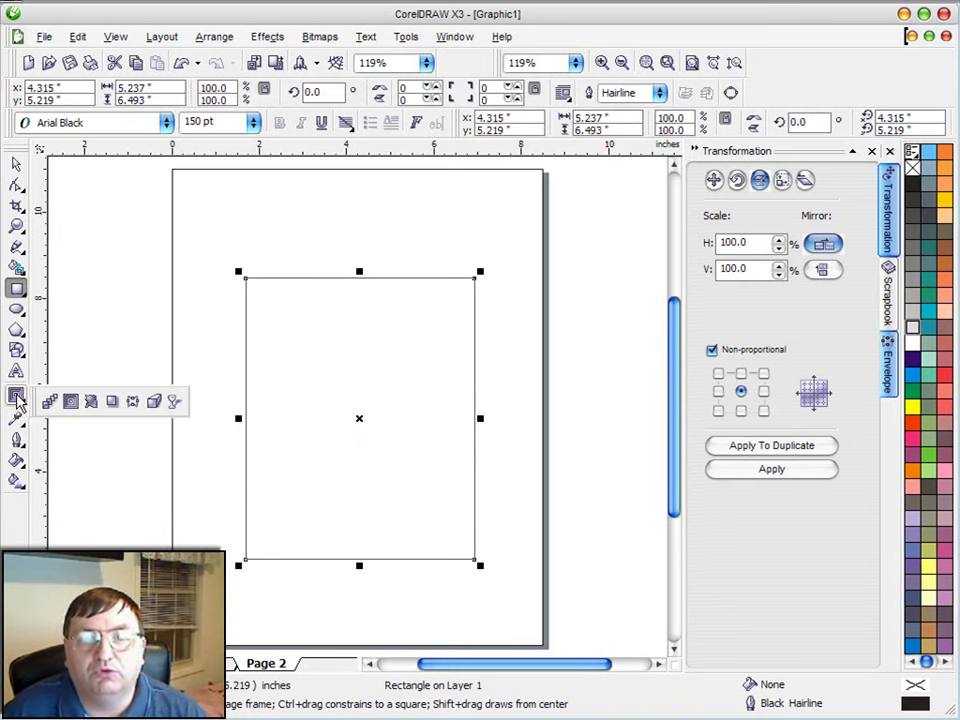
pyautogui.click(71, 404)
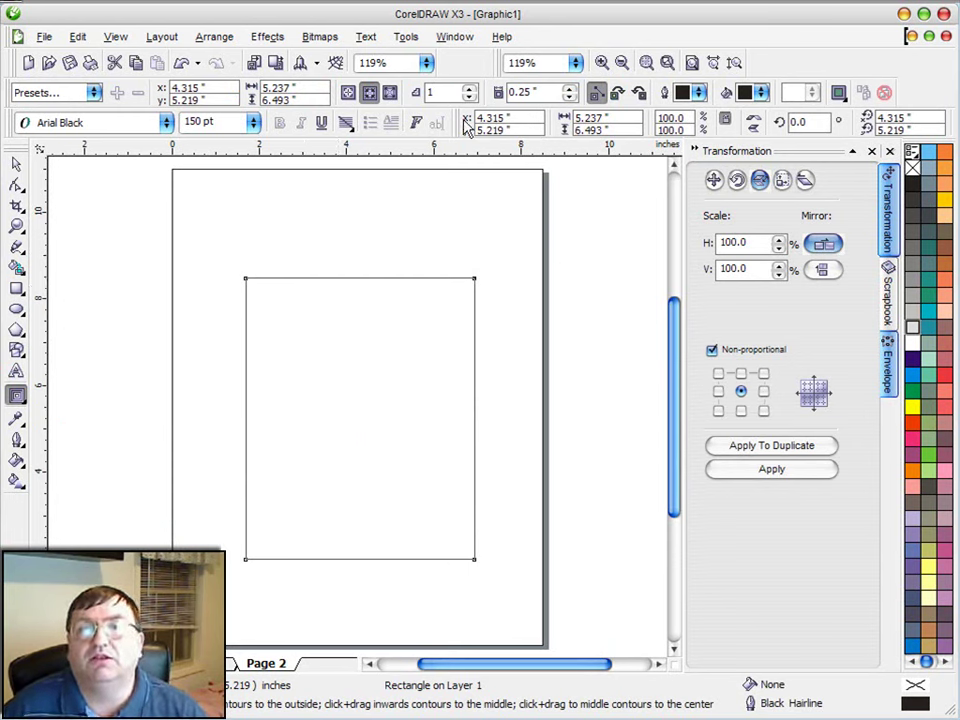
pyautogui.click(569, 90)
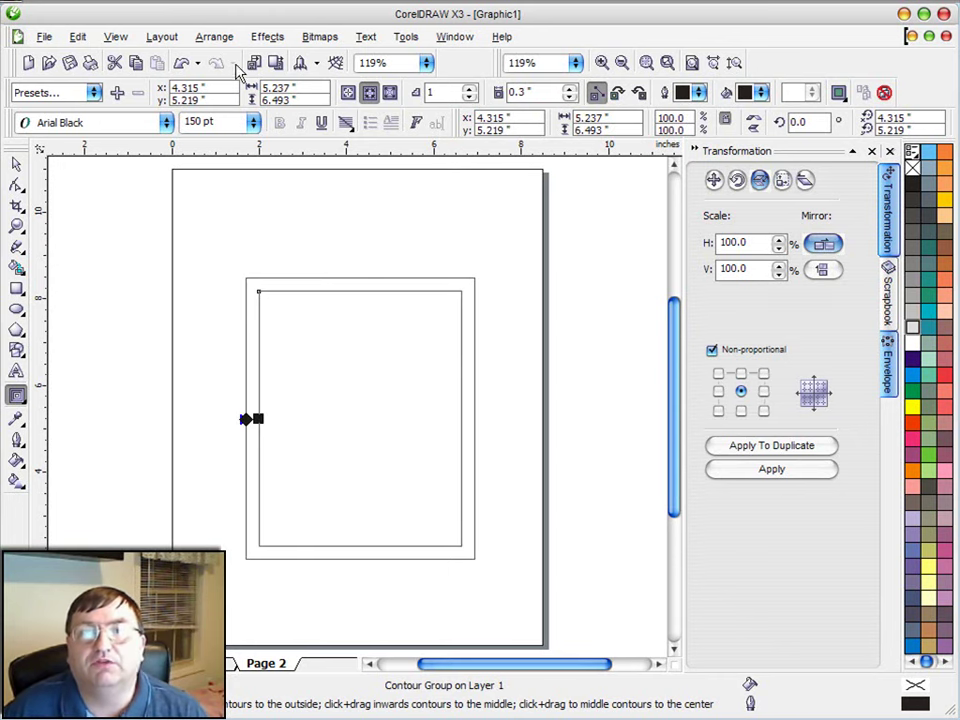
pyautogui.click(208, 38)
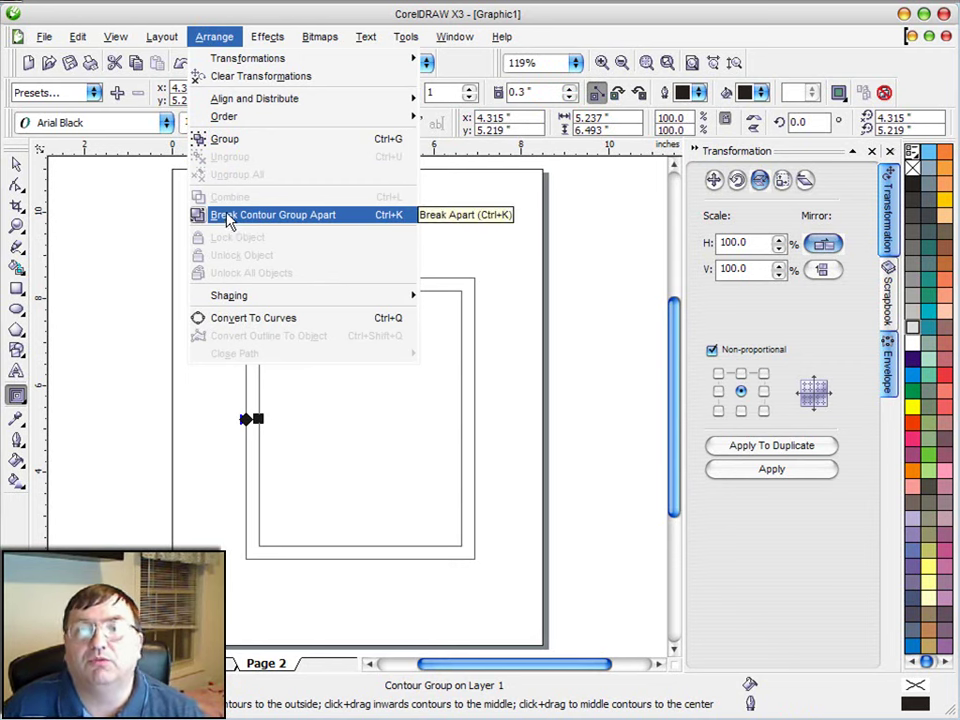
pyautogui.click(228, 220)
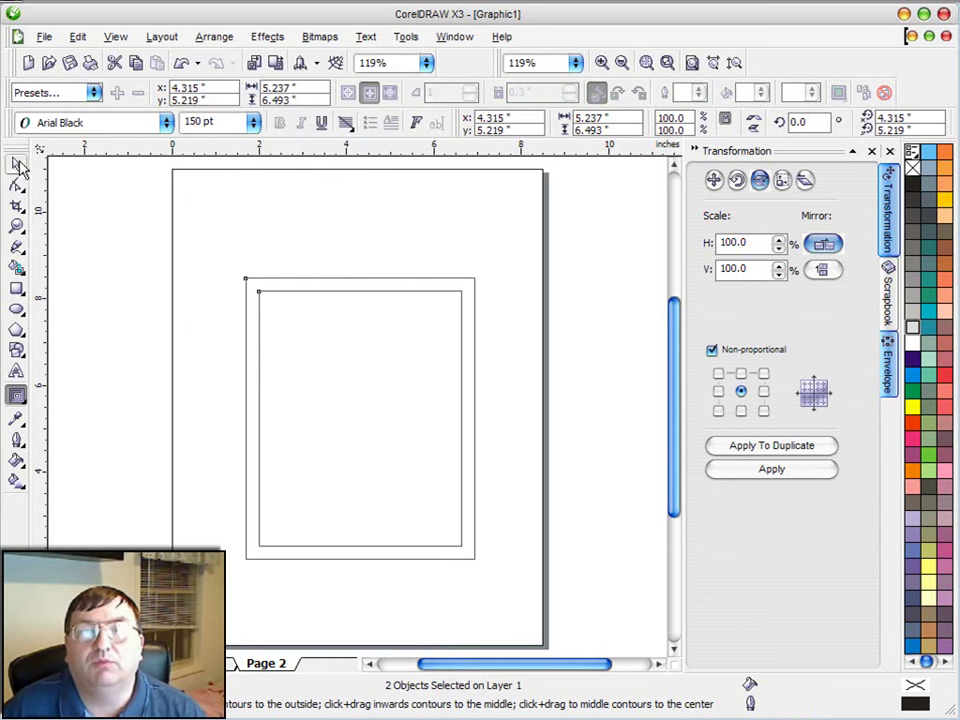
# Step: Cut the inner rectangle from the outer with Back Minus Front, fill 10% Black, and reposition
pyautogui.press('space')
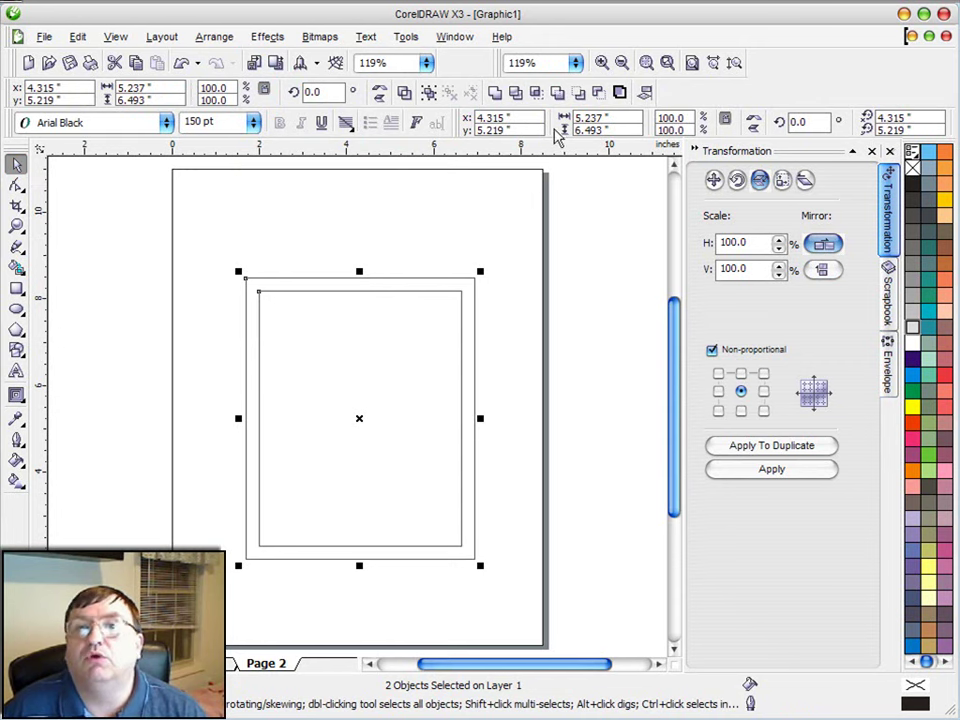
pyautogui.click(600, 94)
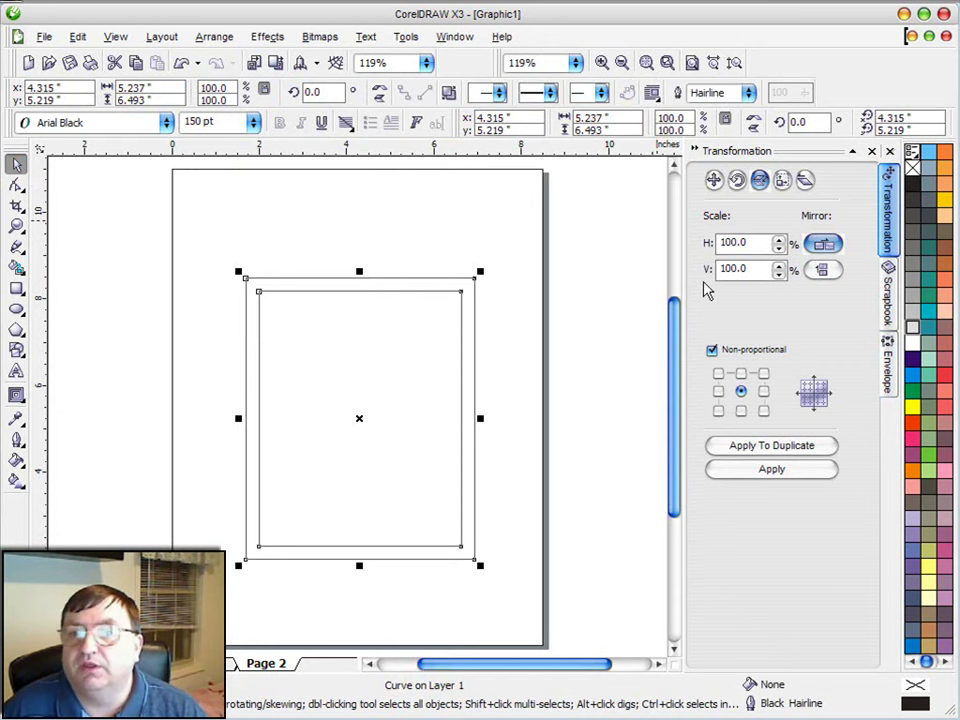
pyautogui.click(915, 337)
pyautogui.moveTo(340, 283)
pyautogui.mouseDown()
pyautogui.moveTo(369, 347)
pyautogui.moveTo(328, 258)
pyautogui.moveTo(343, 264)
pyautogui.mouseUp()
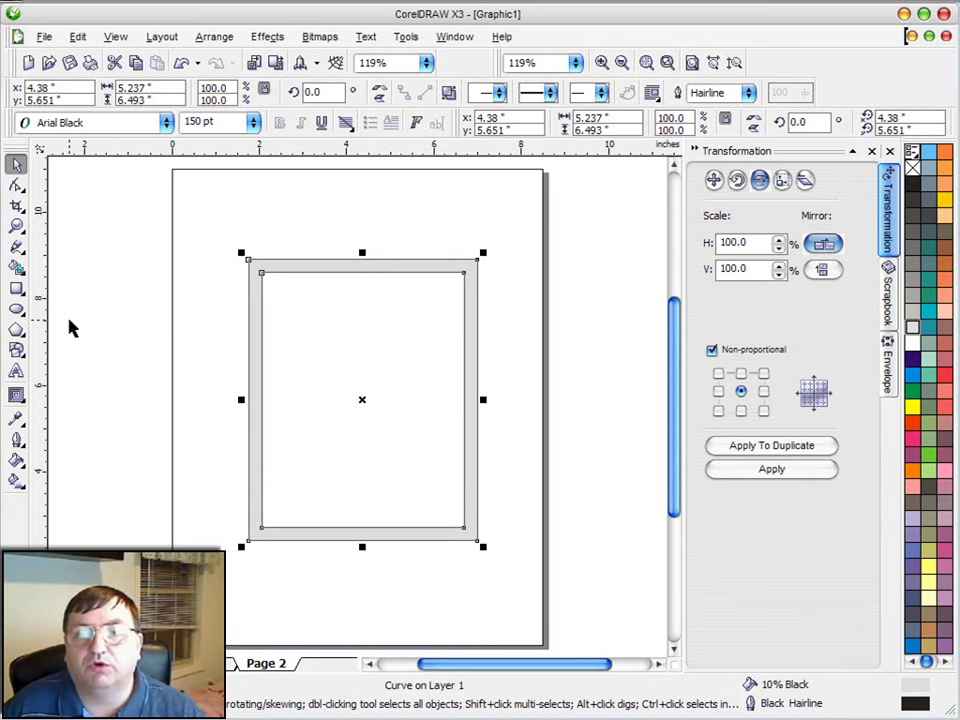
pyautogui.click(117, 404)
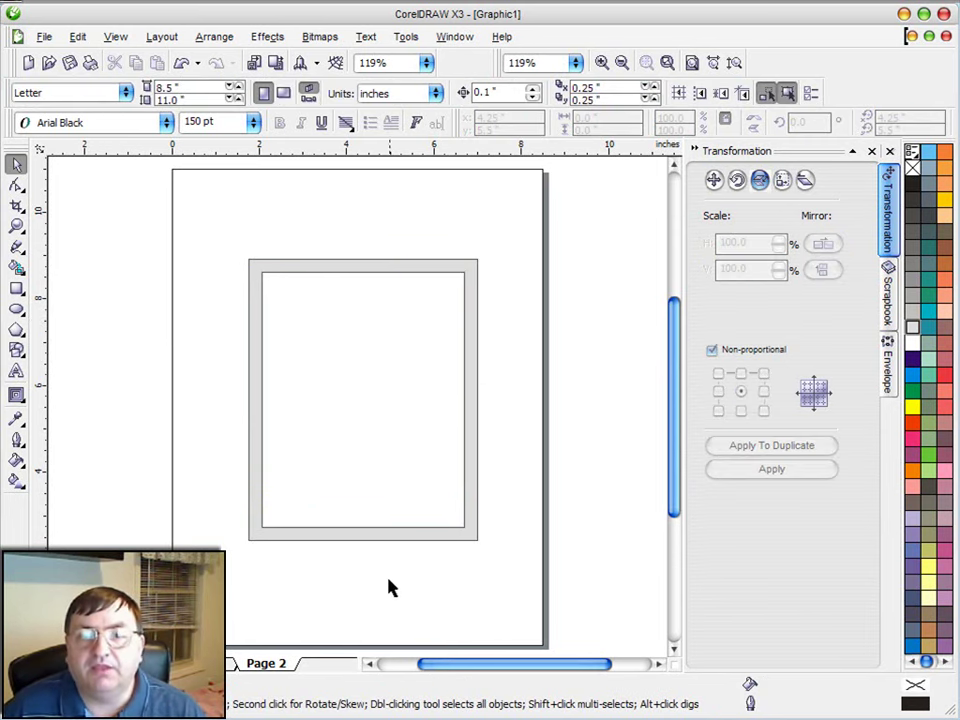
pyautogui.moveTo(368, 537); pyautogui.dragTo(358, 547)
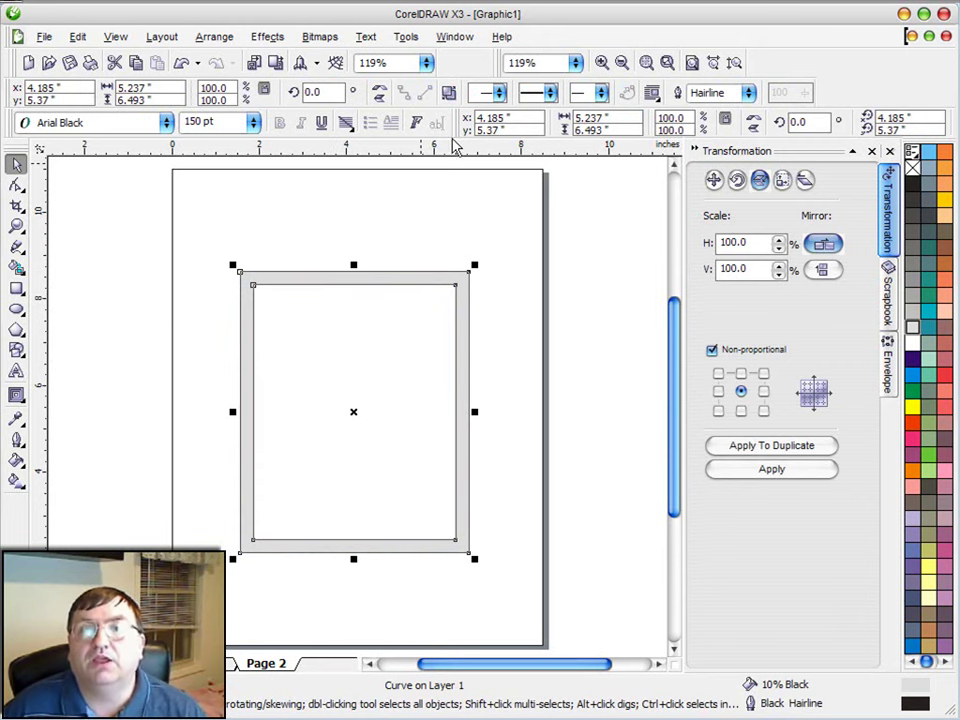
# Step: In clips.cdr, select the flower-and-scroll clip-art and copy it with Edit > Copy
pyautogui.click(456, 38)
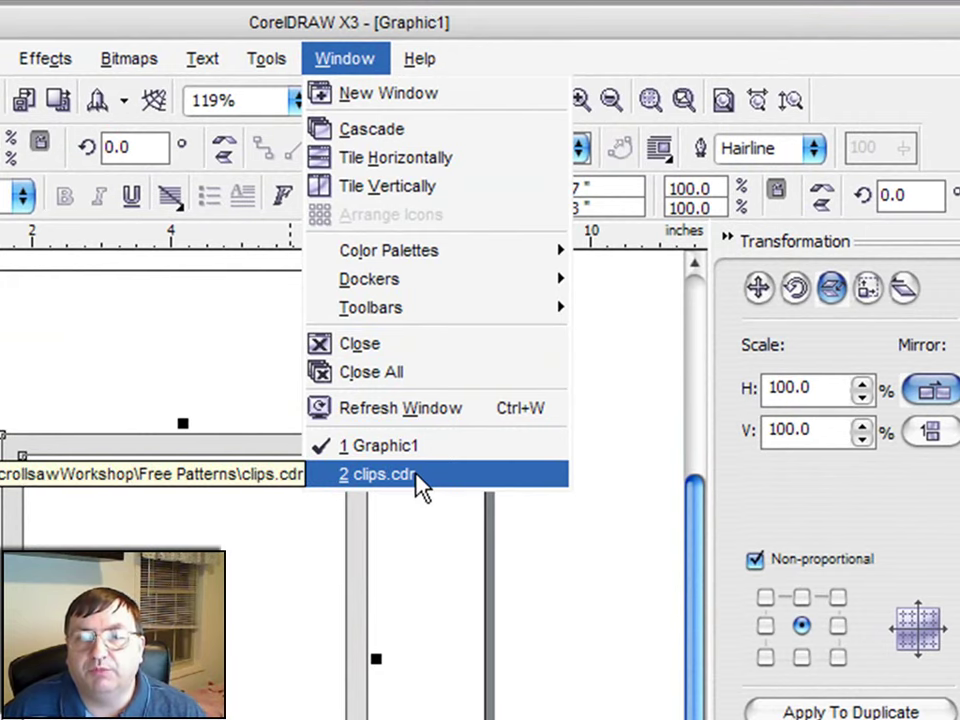
pyautogui.click(418, 481)
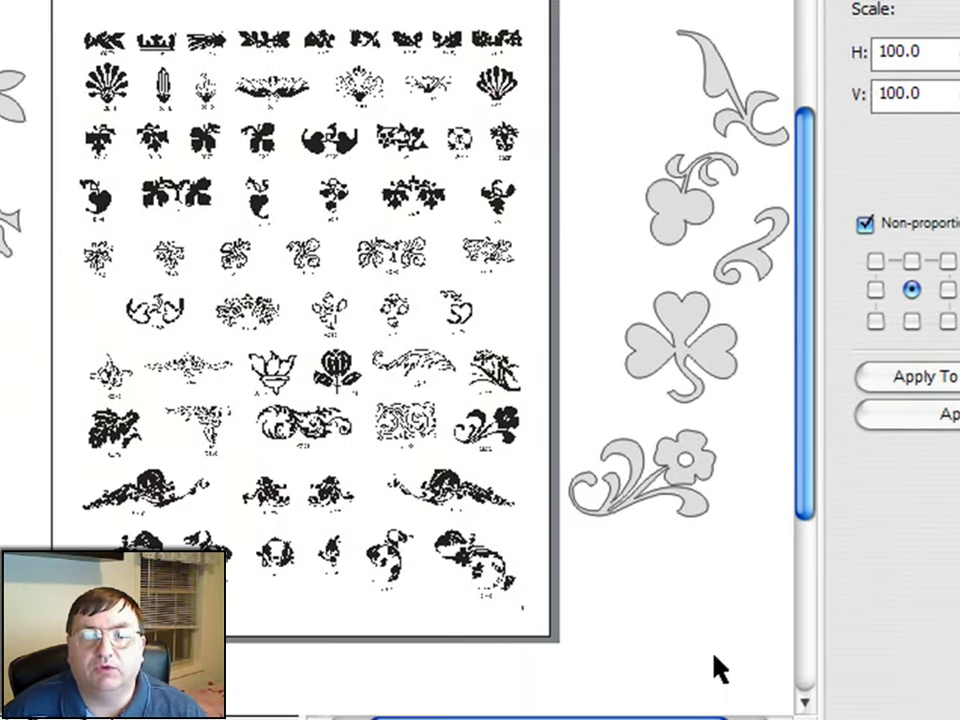
pyautogui.click(713, 653)
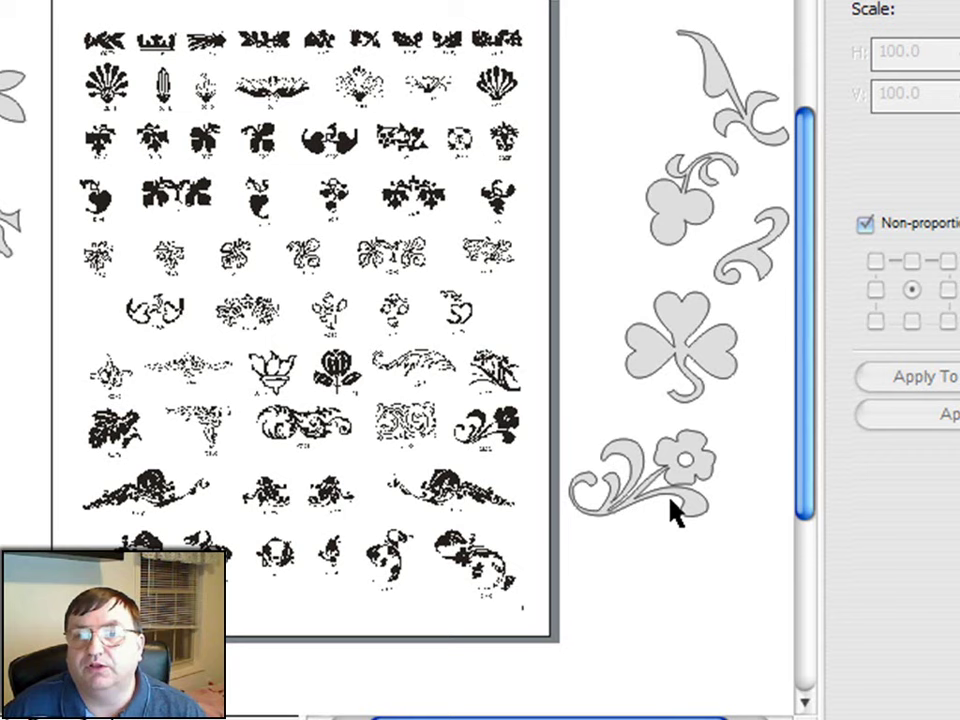
pyautogui.click(686, 474)
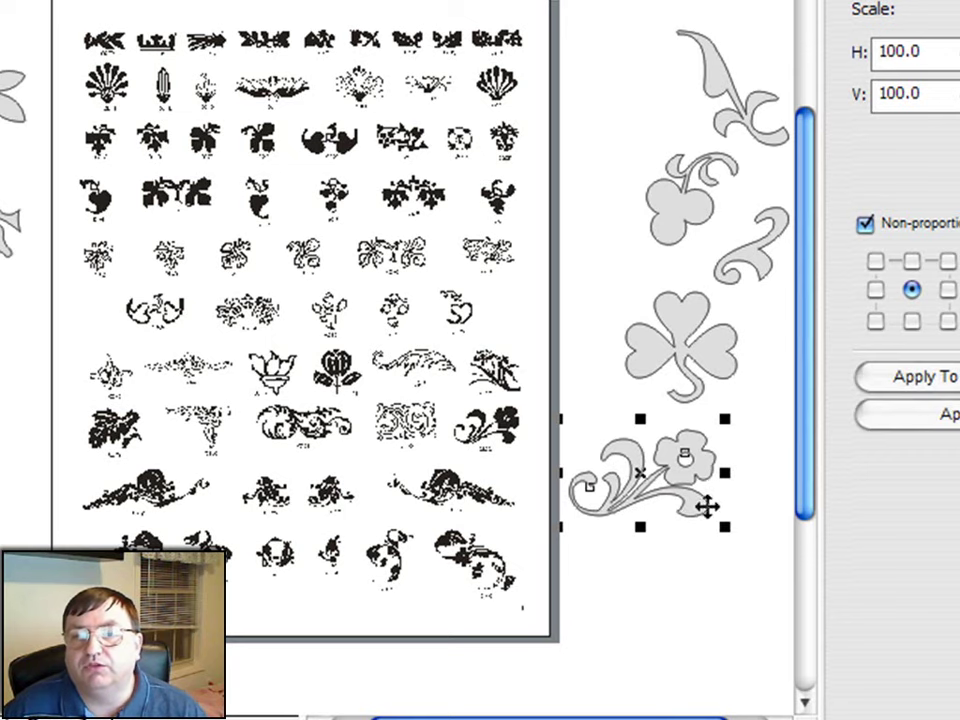
pyautogui.moveTo(682, 476); pyautogui.dragTo(707, 489)
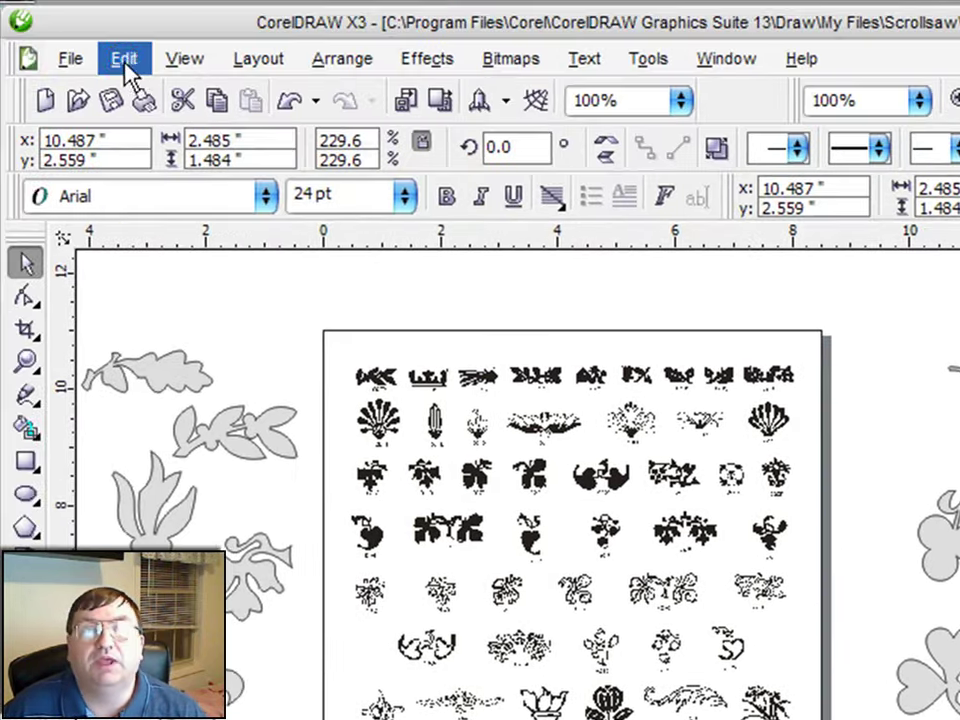
pyautogui.click(124, 58)
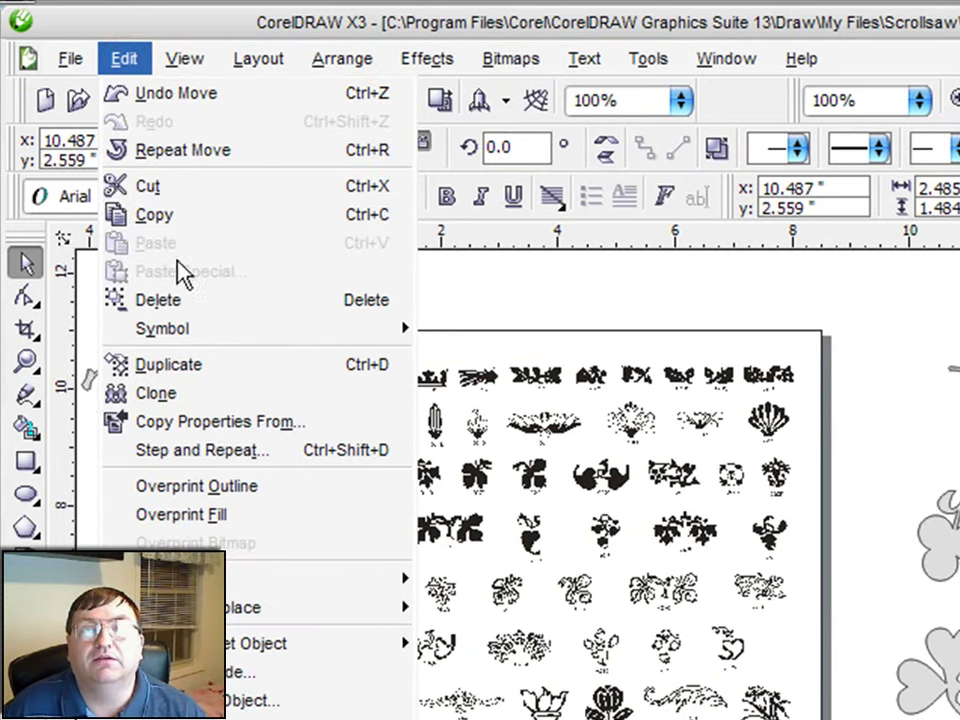
pyautogui.click(184, 216)
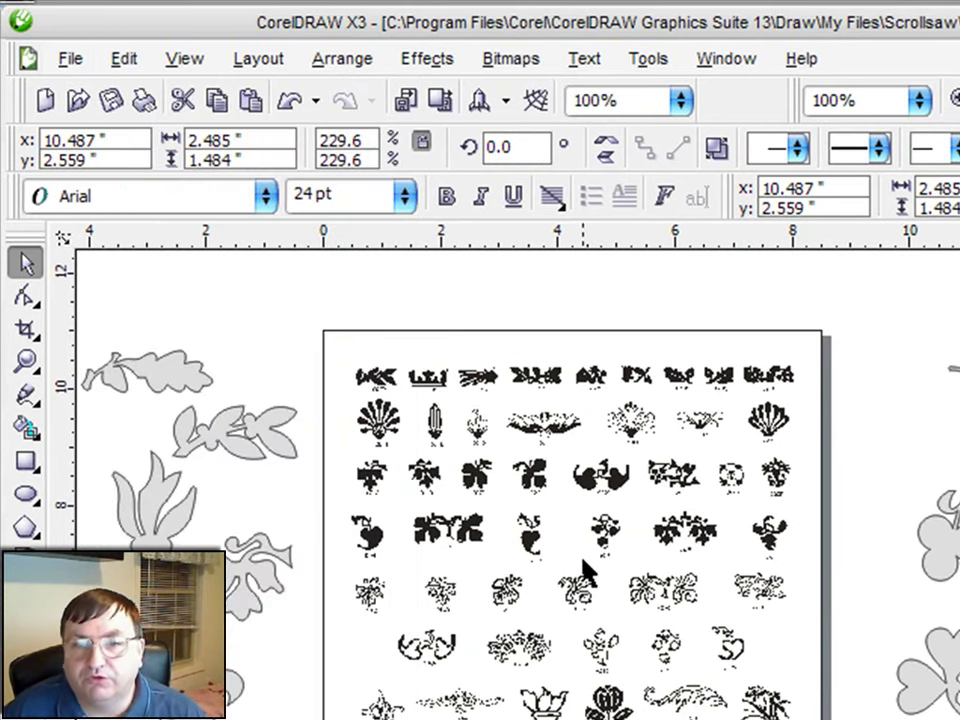
pyautogui.click(726, 60)
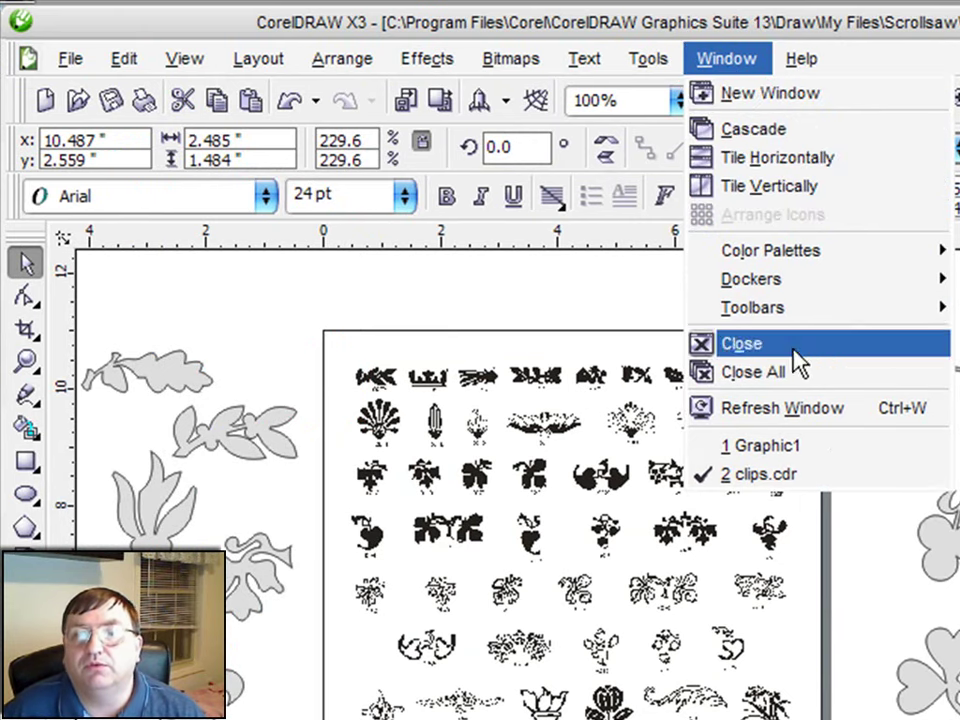
# Step: Paste the flower clip-art into Graphic1 and move it to the left of the page
pyautogui.click(816, 455)
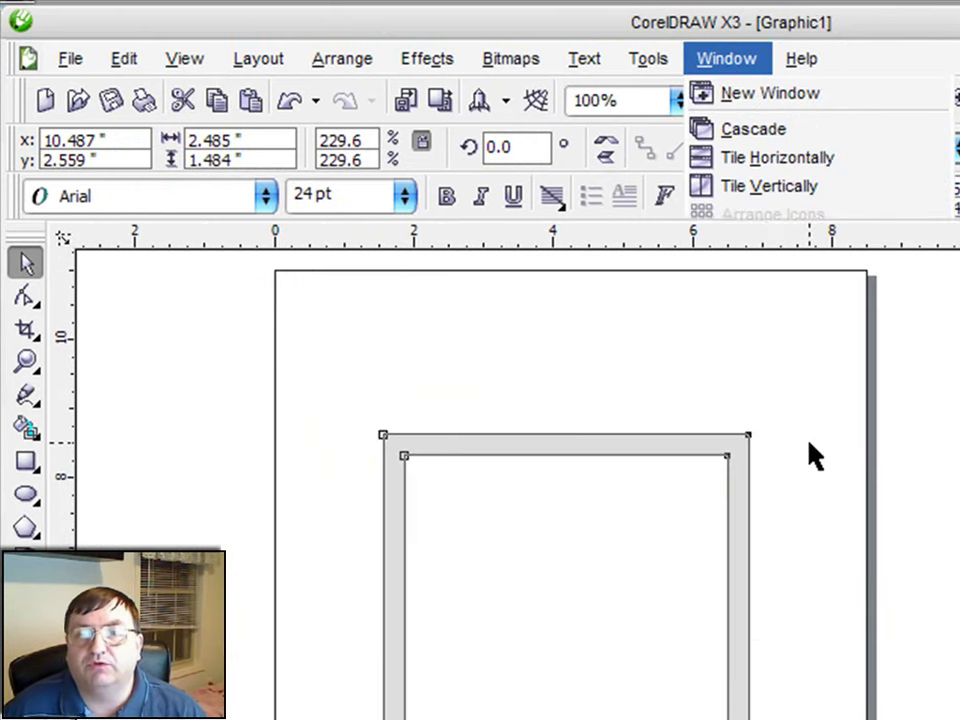
pyautogui.click(286, 560)
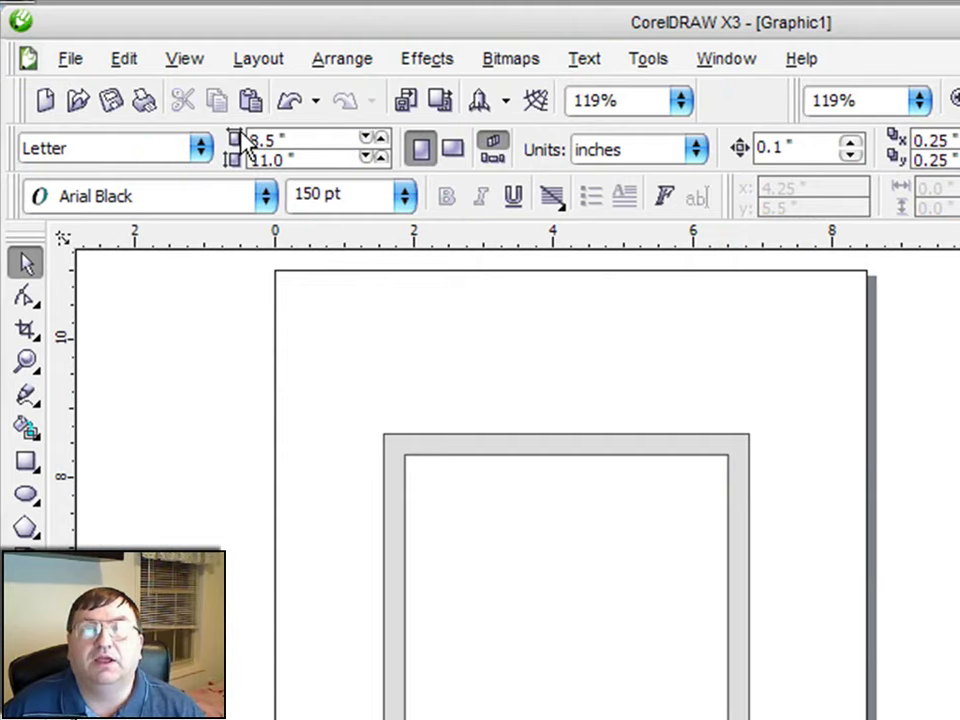
pyautogui.click(120, 64)
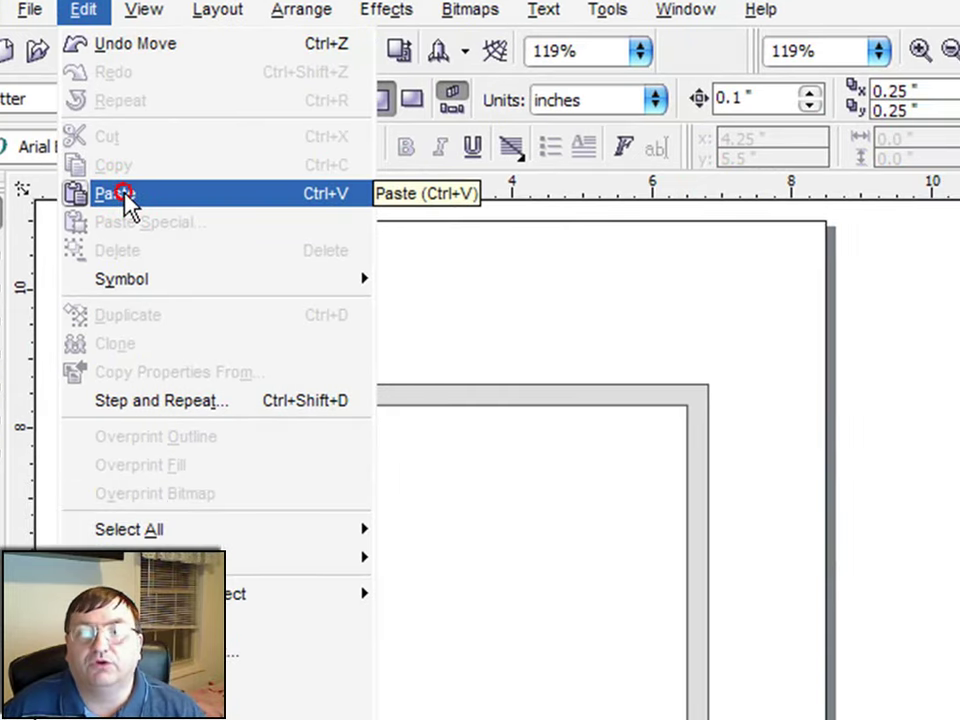
pyautogui.click(160, 245)
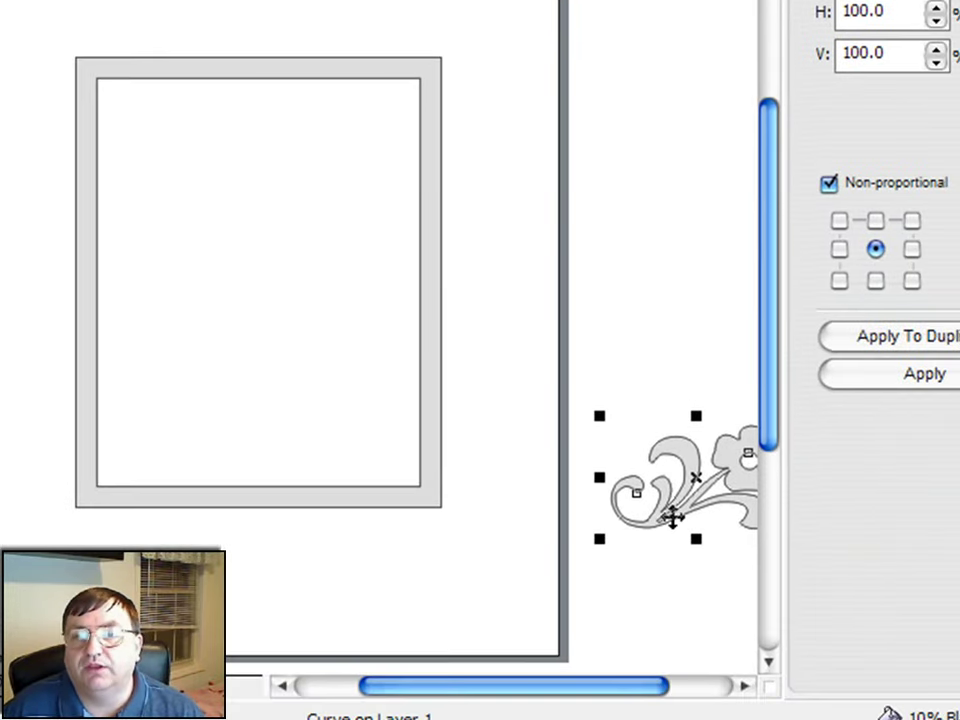
pyautogui.moveTo(741, 481); pyautogui.dragTo(0, 210)
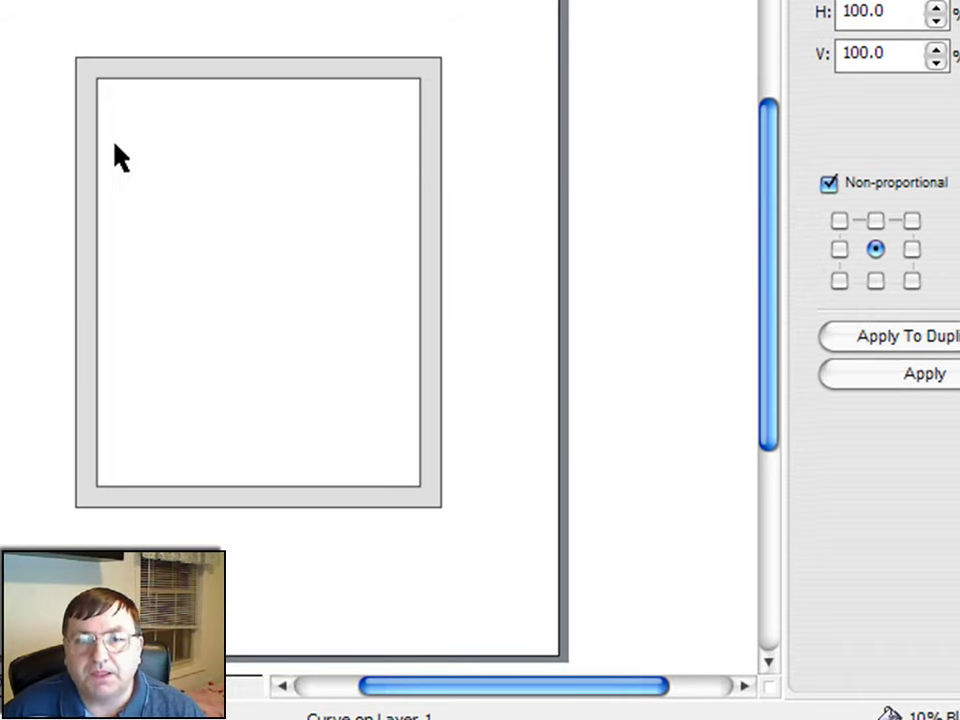
# Step: Center the grey frame and place a vertical guideline at 4.25 inches through it
pyautogui.click(200, 285)
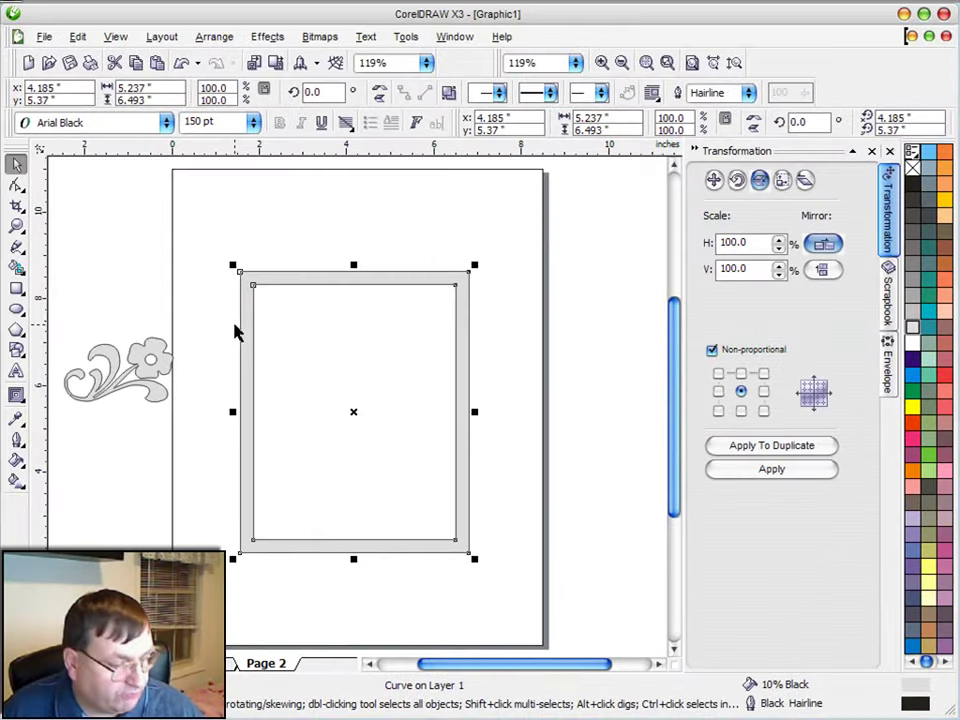
pyautogui.moveTo(236, 321); pyautogui.dragTo(236, 326)
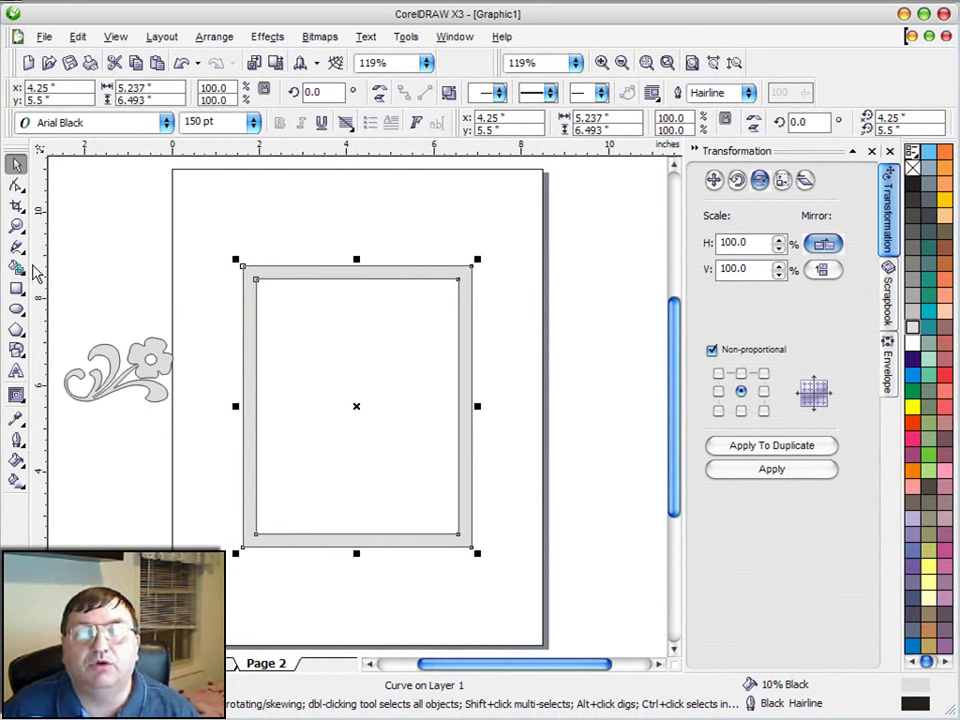
pyautogui.moveTo(36, 272); pyautogui.dragTo(332, 327)
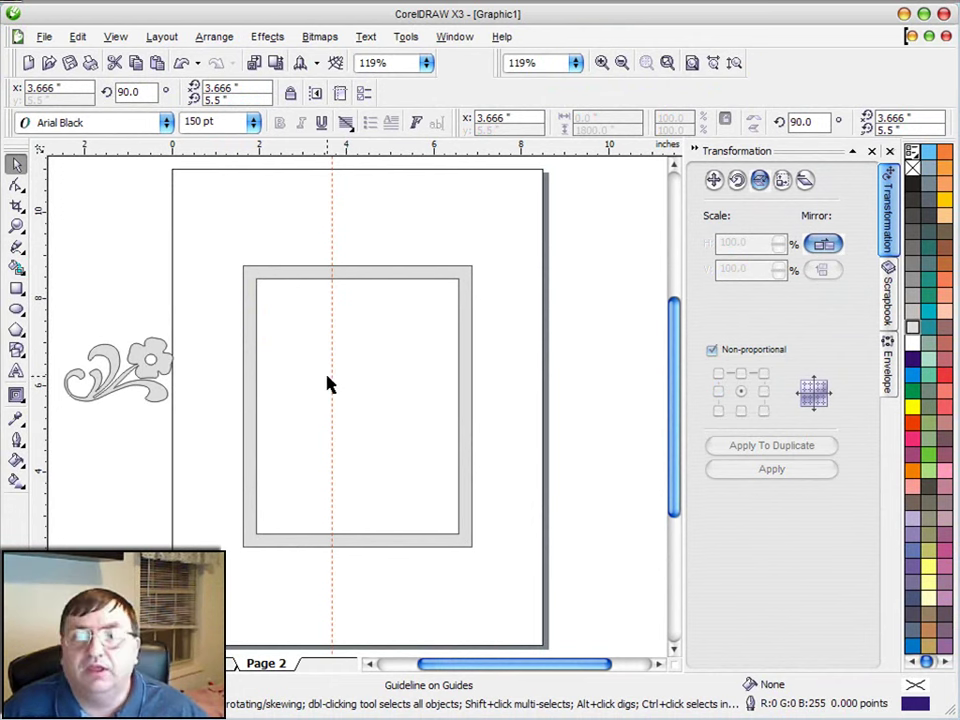
pyautogui.moveTo(330, 373); pyautogui.dragTo(357, 388)
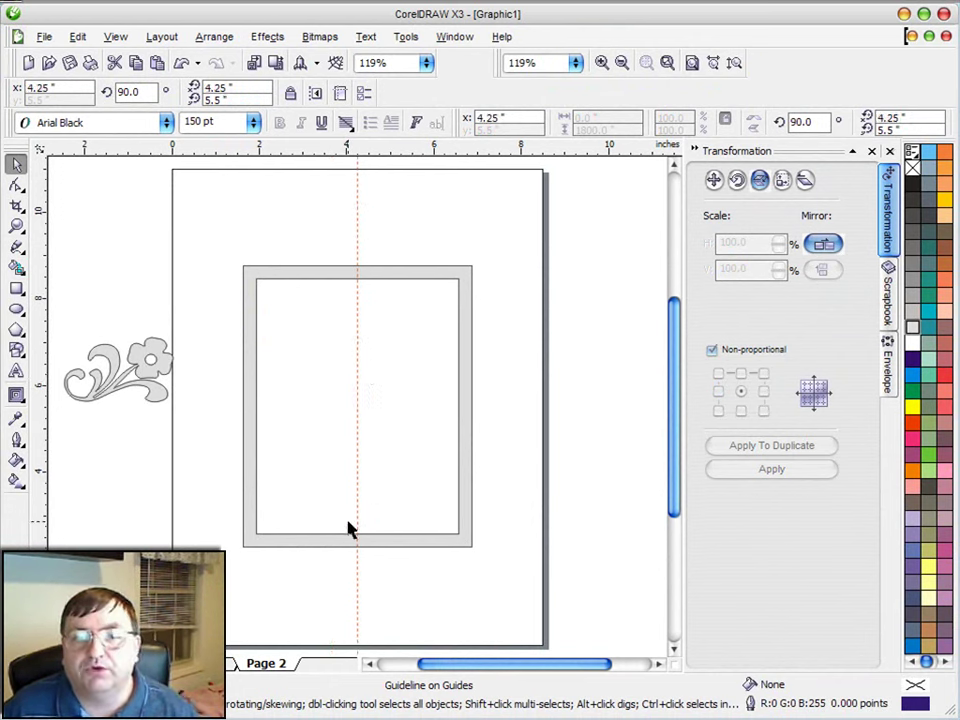
# Step: Move the flower onto the frame's top-left edge and enlarge it slightly
pyautogui.moveTo(150, 375); pyautogui.dragTo(326, 235)
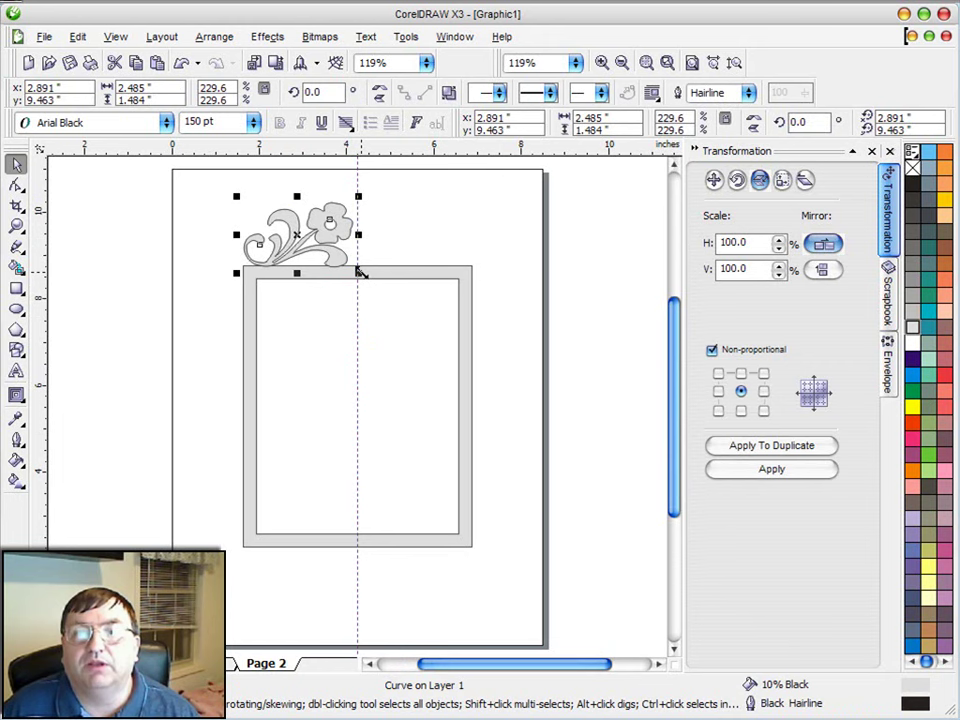
pyautogui.moveTo(360, 274); pyautogui.dragTo(335, 254)
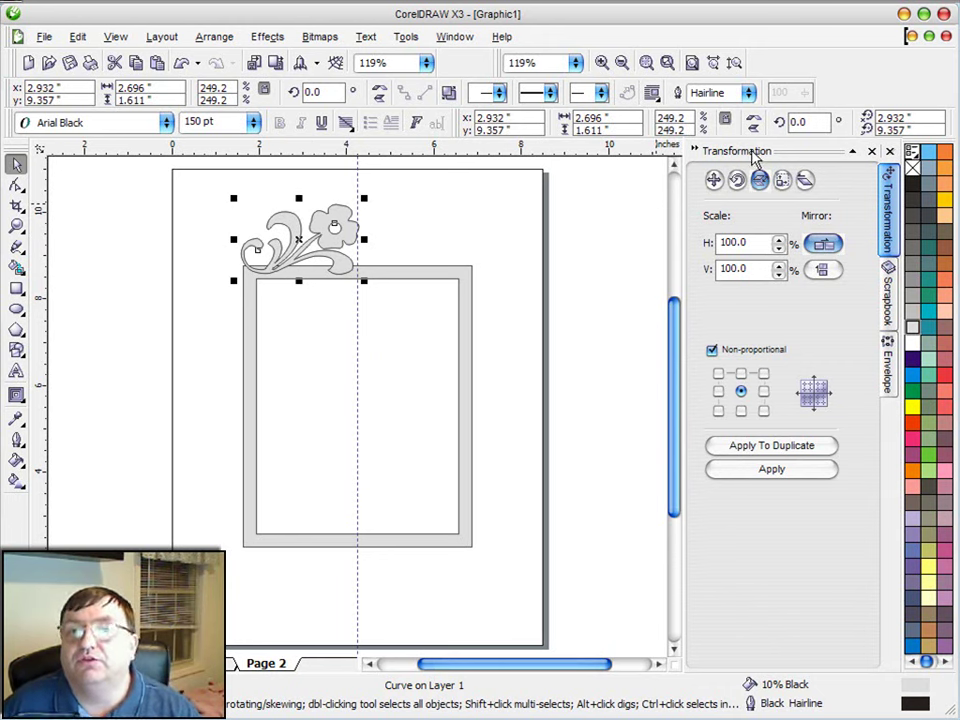
# Step: Apply a horizontal mirror to a duplicate of the flower via Scale and Mirror
pyautogui.click(405, 42)
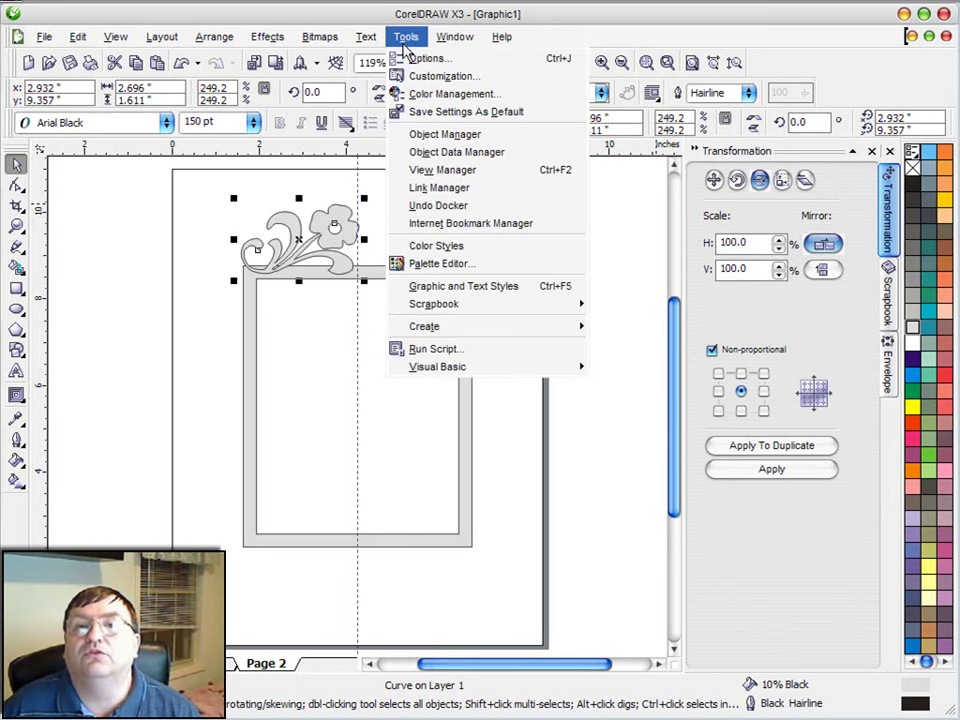
pyautogui.click(530, 16)
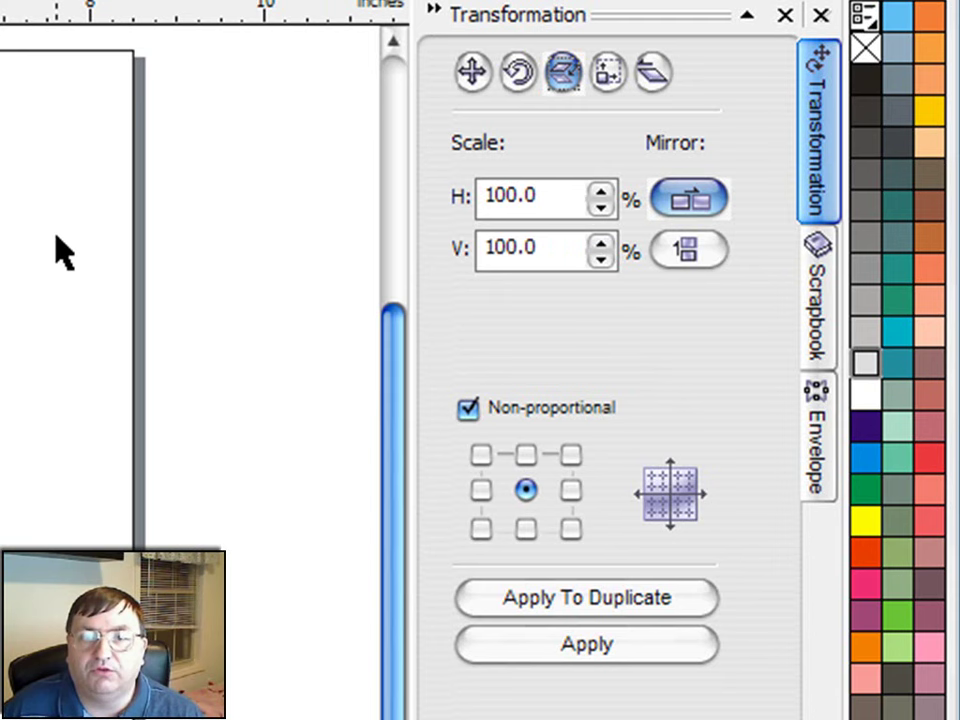
pyautogui.click(688, 200)
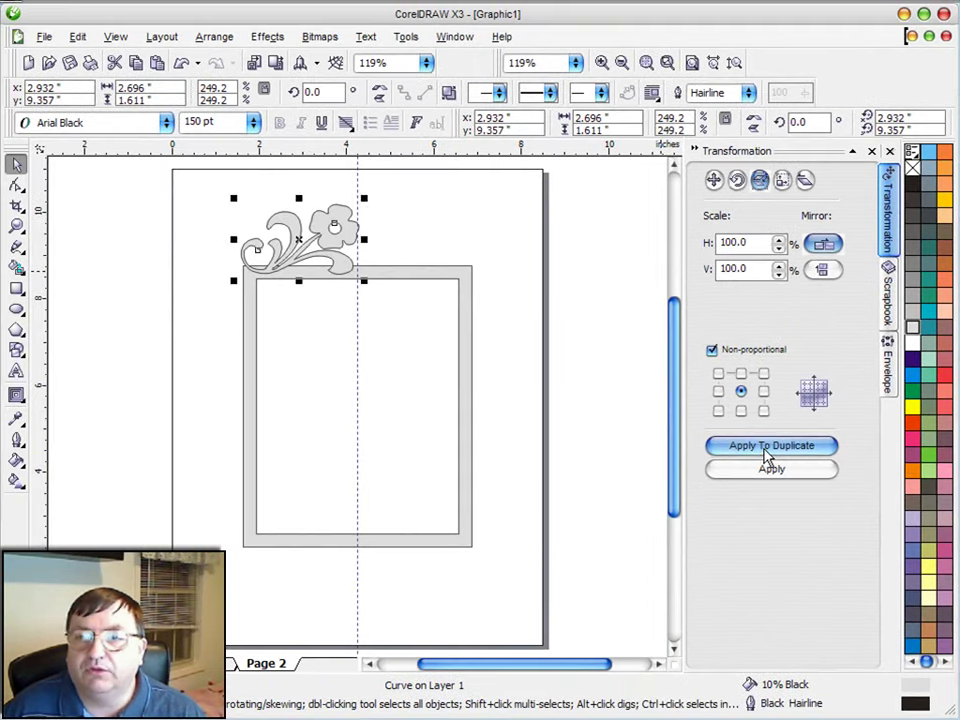
pyautogui.click(739, 475)
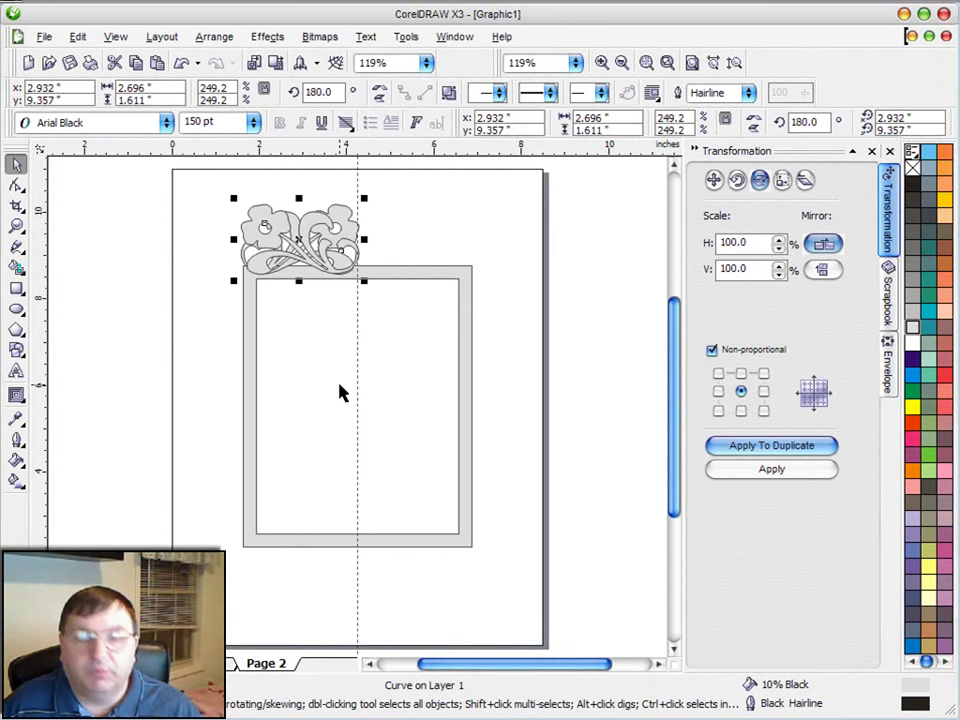
# Step: Nudge the mirrored flower right, then weld the frame and both top flowers together
pyautogui.press('Right')
pyautogui.press('Right')
pyautogui.press('Right')
pyautogui.press('Right')
pyautogui.press('Right')
pyautogui.press('Right')
pyautogui.press('Right')
pyautogui.press('Right')
pyautogui.press('Right')
pyautogui.press('Right')
pyautogui.press('Right')
pyautogui.press('Right')
pyautogui.press('Right')
pyautogui.press('Right')
pyautogui.press('Right')
pyautogui.press('Right')
pyautogui.press('Right')
pyautogui.press('Right')
pyautogui.press('Right')
pyautogui.press('Right')
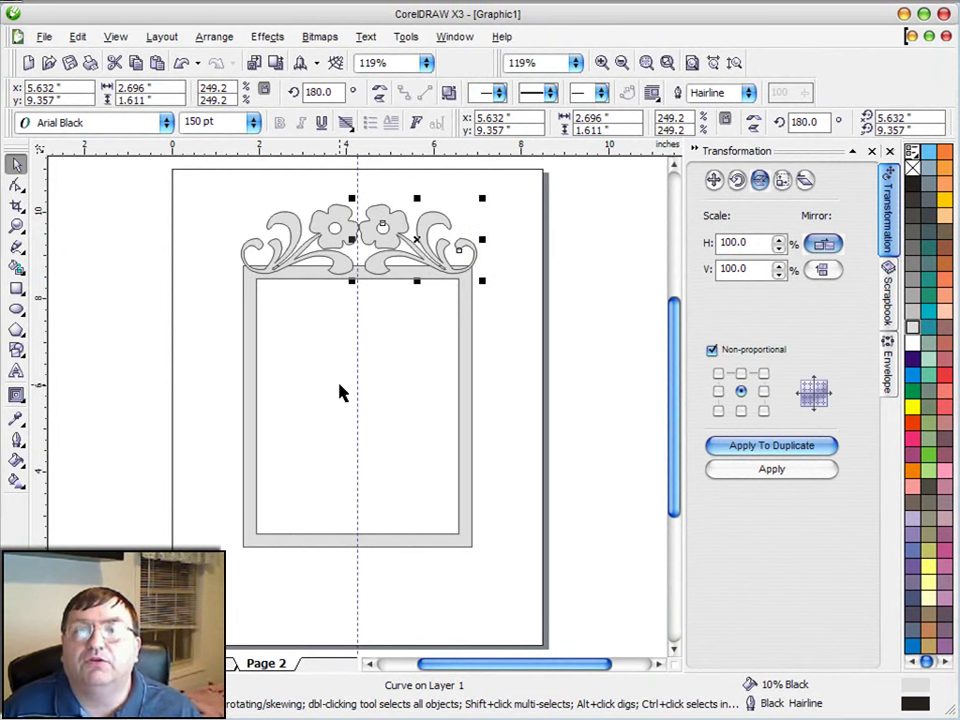
pyautogui.click(530, 362)
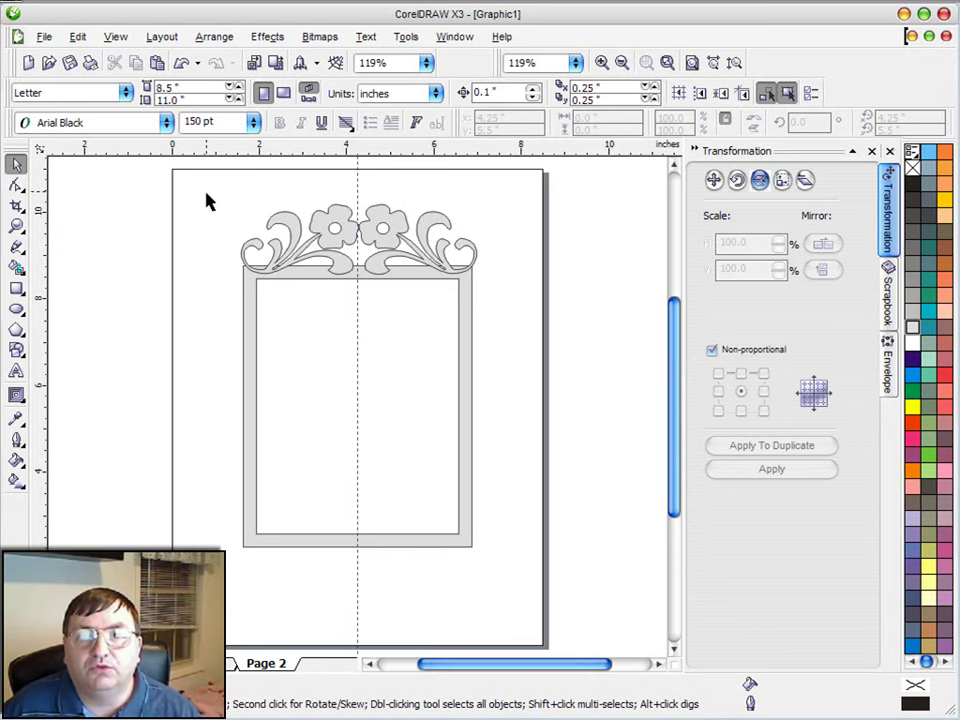
pyautogui.moveTo(207, 183); pyautogui.dragTo(521, 596)
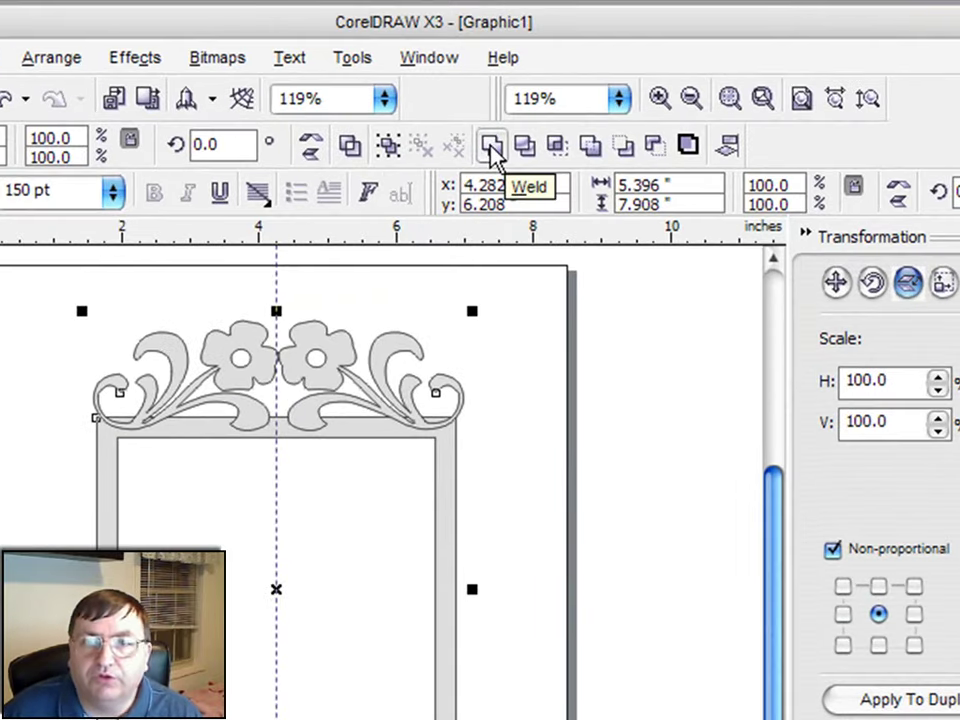
pyautogui.click(492, 148)
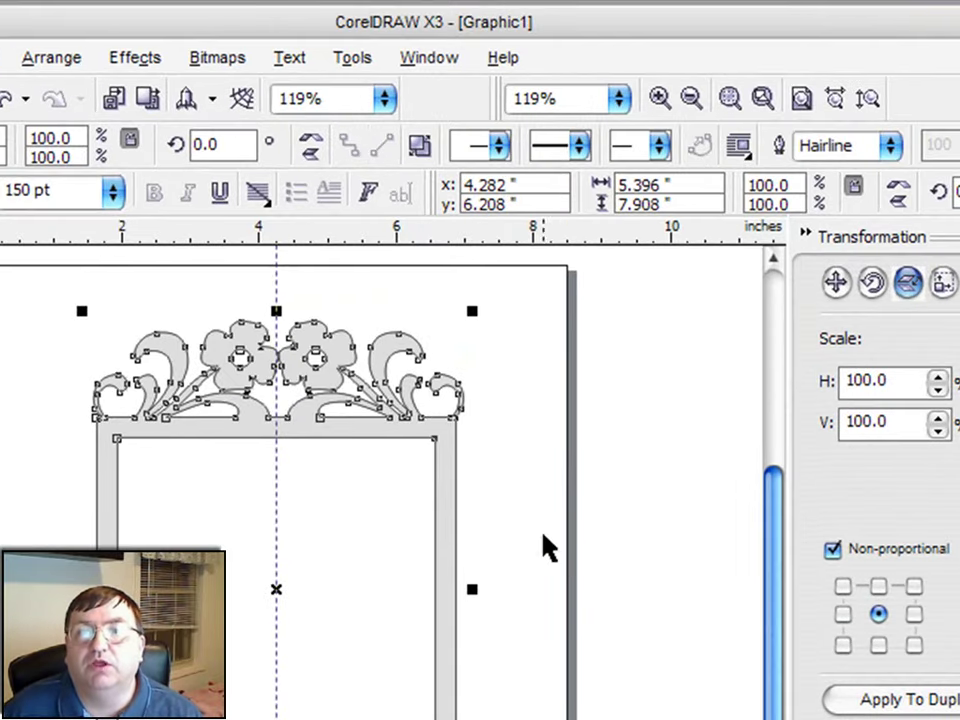
pyautogui.click(475, 595)
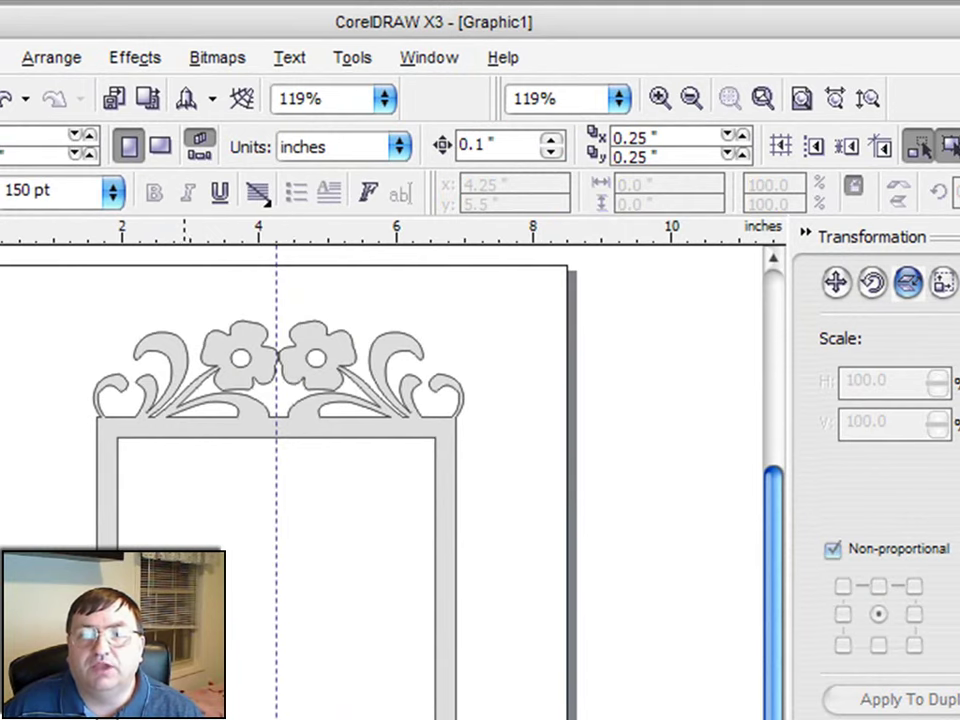
# Step: Paste another flower, mirror it vertically, and place it below the frame's bottom-left edge
pyautogui.click(8, 26)
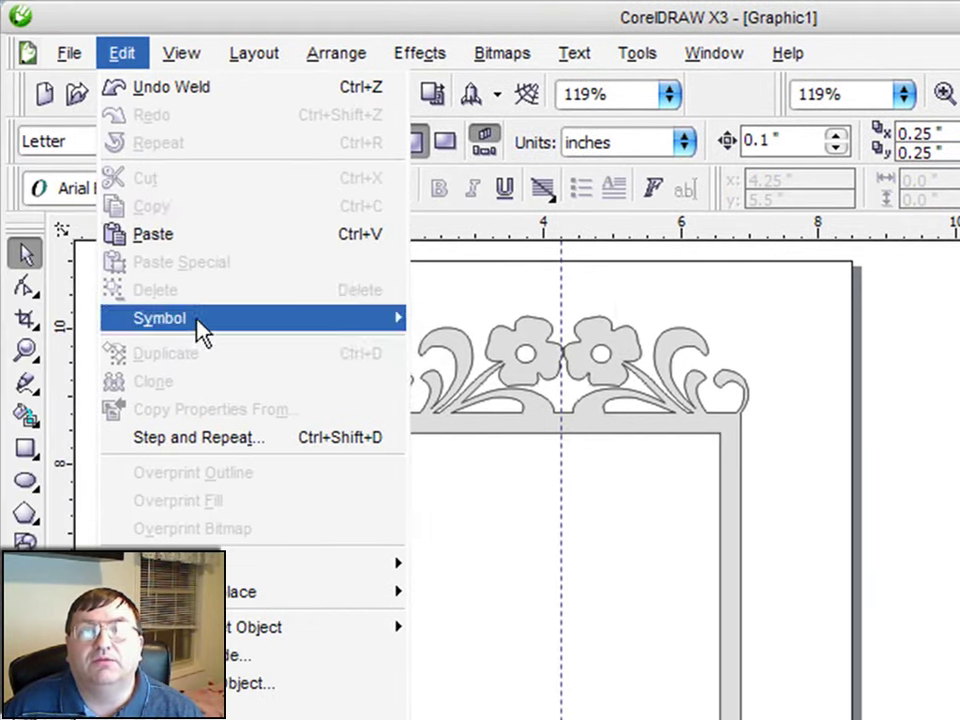
pyautogui.click(190, 232)
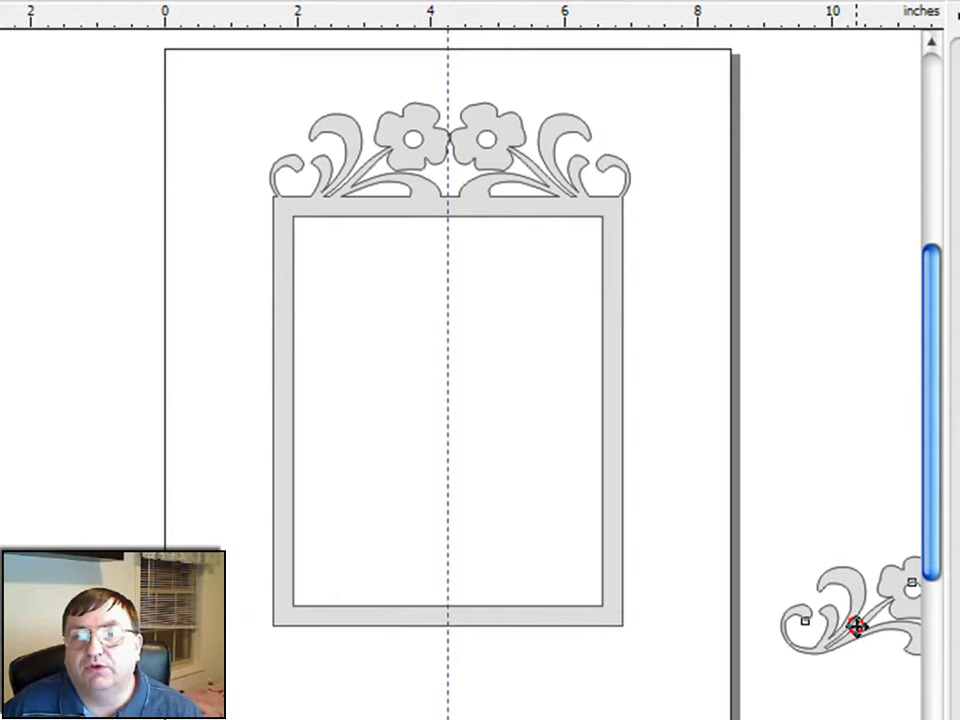
pyautogui.moveTo(855, 626)
pyautogui.mouseDown()
pyautogui.moveTo(333, 522)
pyautogui.moveTo(334, 495)
pyautogui.mouseUp()
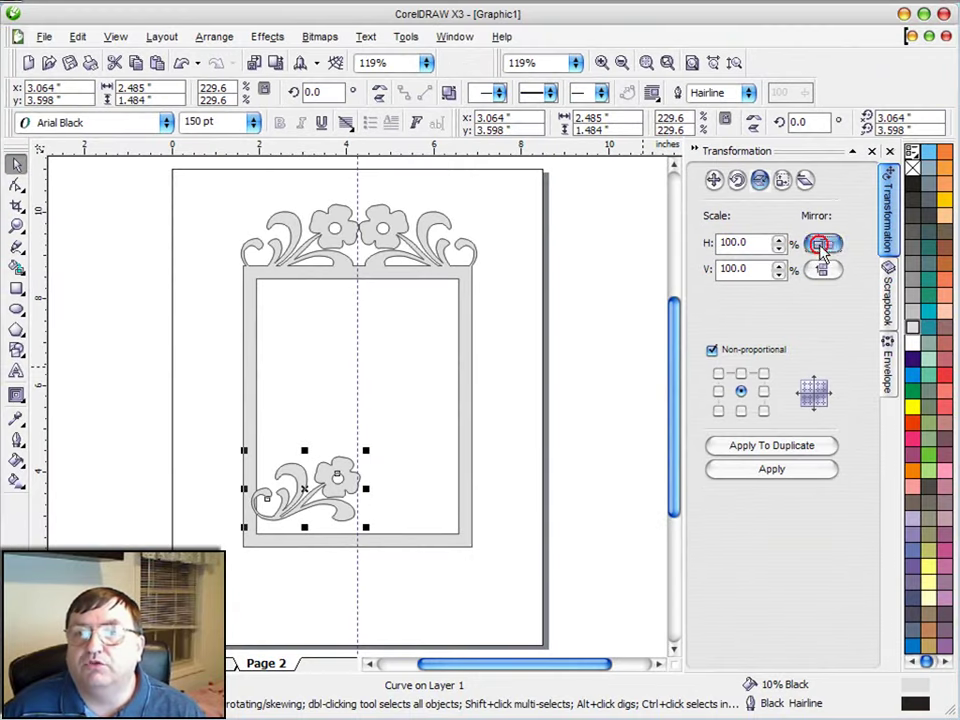
pyautogui.click(823, 270)
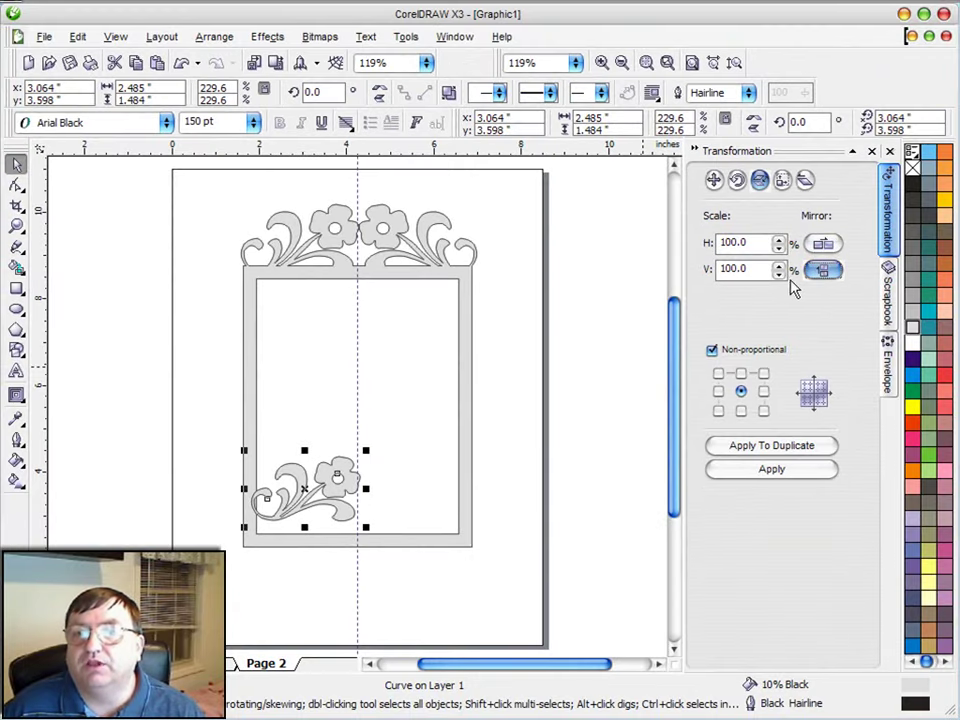
pyautogui.click(771, 470)
pyautogui.moveTo(305, 486); pyautogui.dragTo(306, 566)
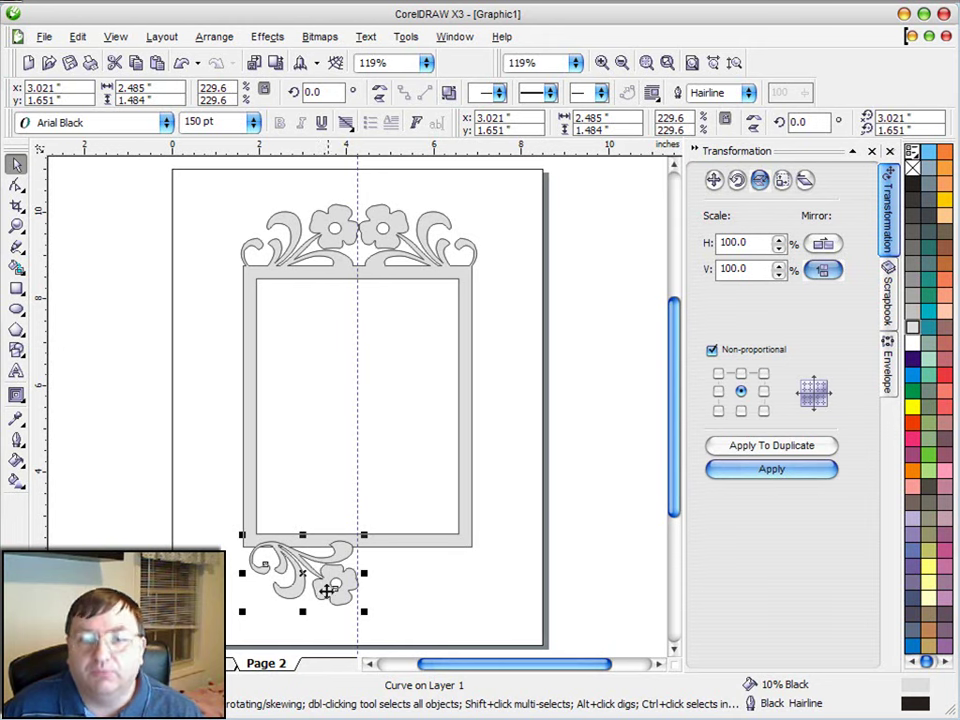
# Step: Create a horizontally mirrored duplicate of the lower flower and nudge it right of centre
pyautogui.click(824, 247)
pyautogui.click(716, 477)
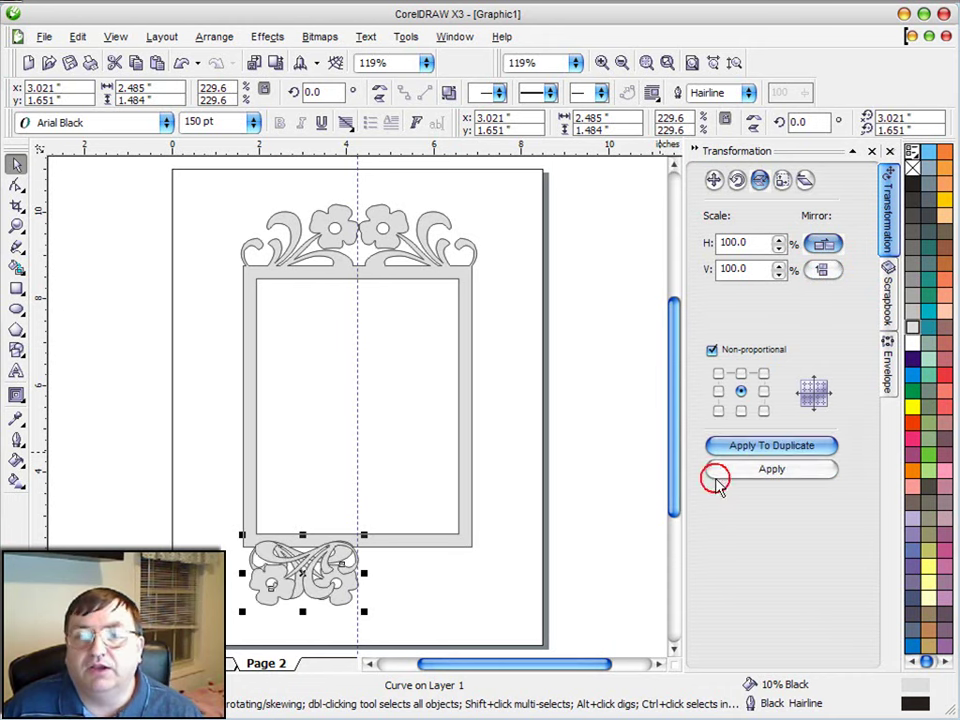
pyautogui.press('Right')
pyautogui.press('Right')
pyautogui.press('Right')
pyautogui.press('Right')
pyautogui.press('Right')
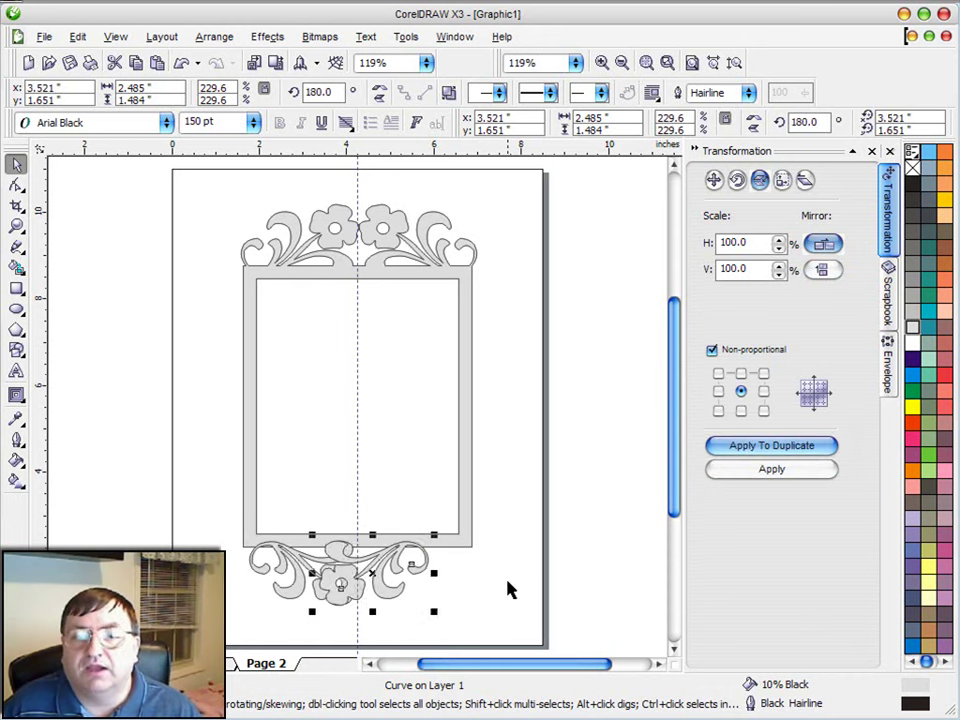
pyautogui.press('Right')
pyautogui.press('Right')
pyautogui.press('Right')
pyautogui.press('Right')
pyautogui.press('Right')
pyautogui.press('Right')
pyautogui.press('Right')
pyautogui.press('Right')
pyautogui.press('Right')
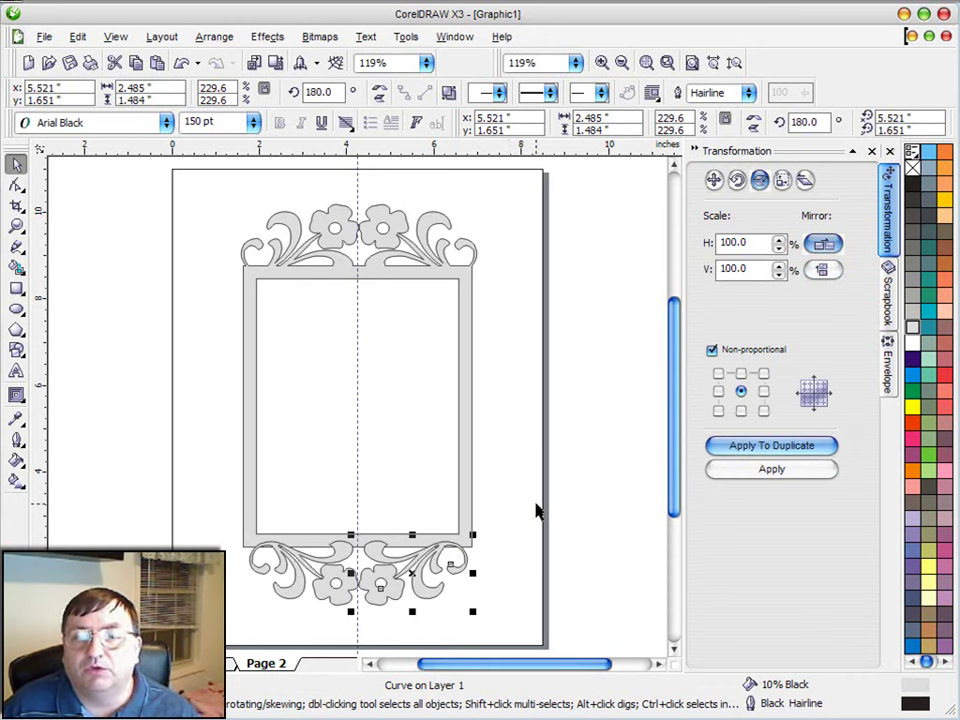
# Step: Weld the frame and both bottom flowers into a single shape
pyautogui.click(540, 508)
pyautogui.moveTo(197, 176); pyautogui.dragTo(547, 630)
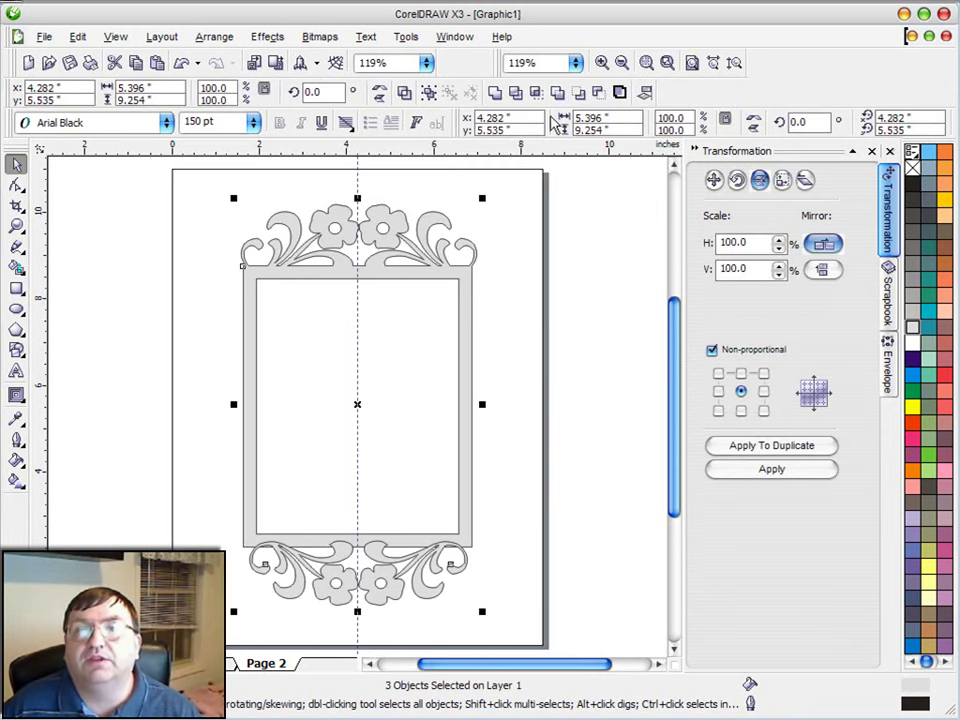
pyautogui.click(497, 95)
pyautogui.click(544, 320)
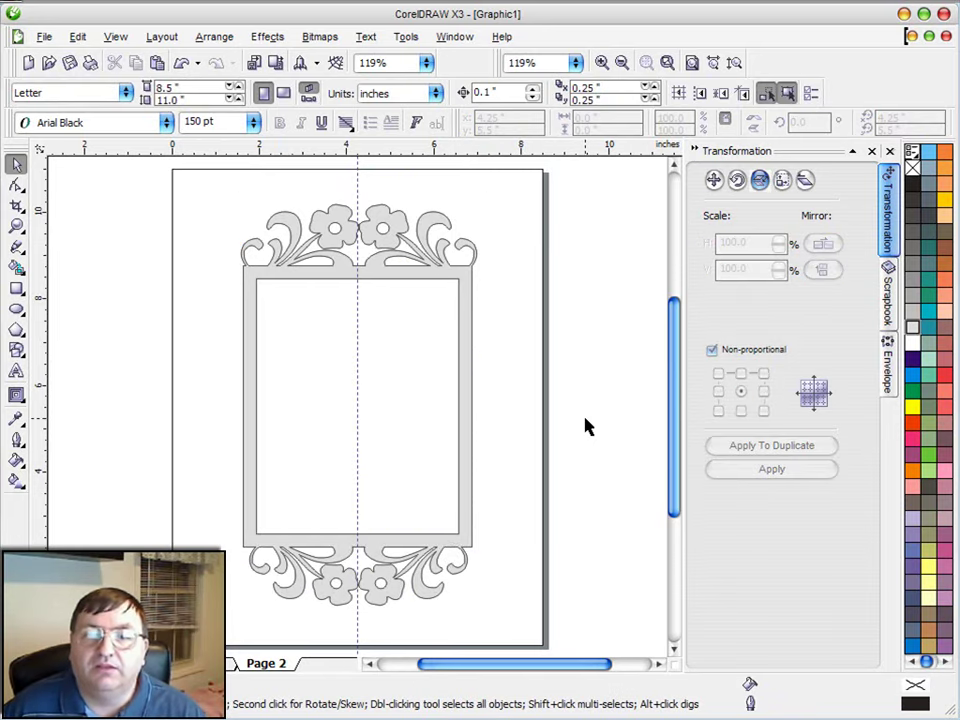